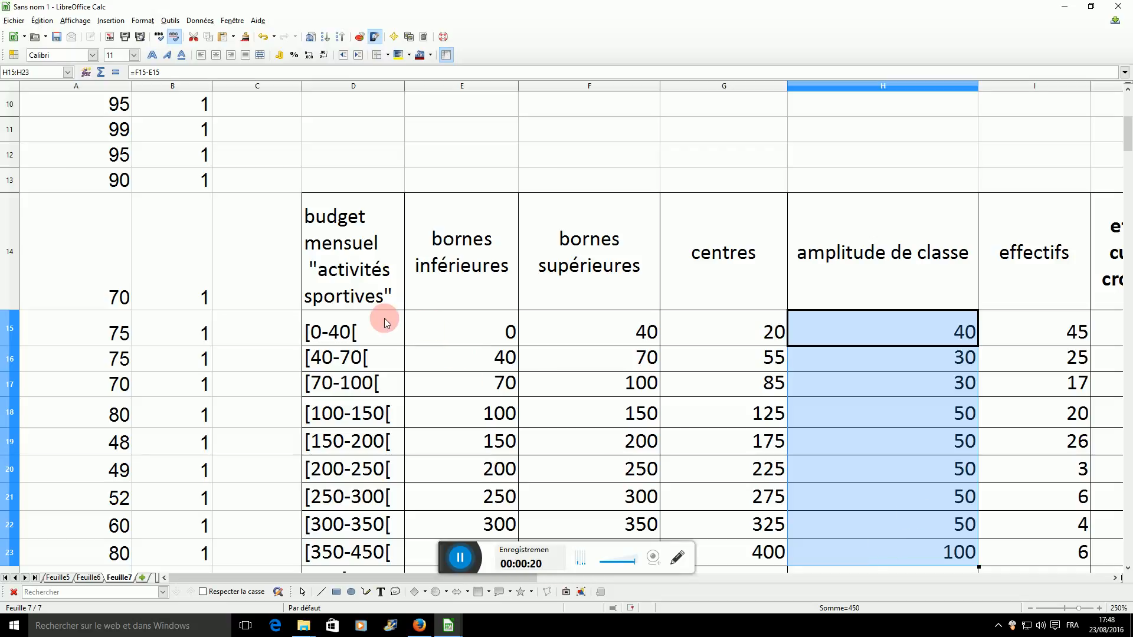
Insert a normal column chart of the frequencies in K15:K23 against the budget classes in D15:D23.
{"action": "left_click_drag", "start_coordinate": [386, 325], "coordinate": [382, 548]}
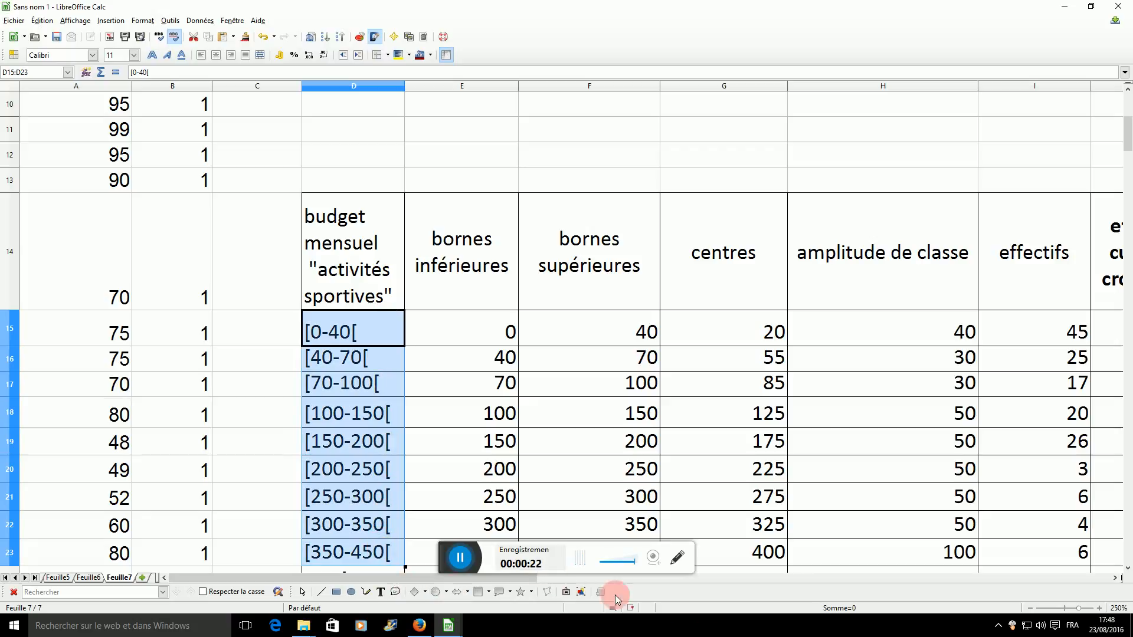
{"action": "left_click_drag", "start_coordinate": [563, 582], "coordinate": [582, 583]}
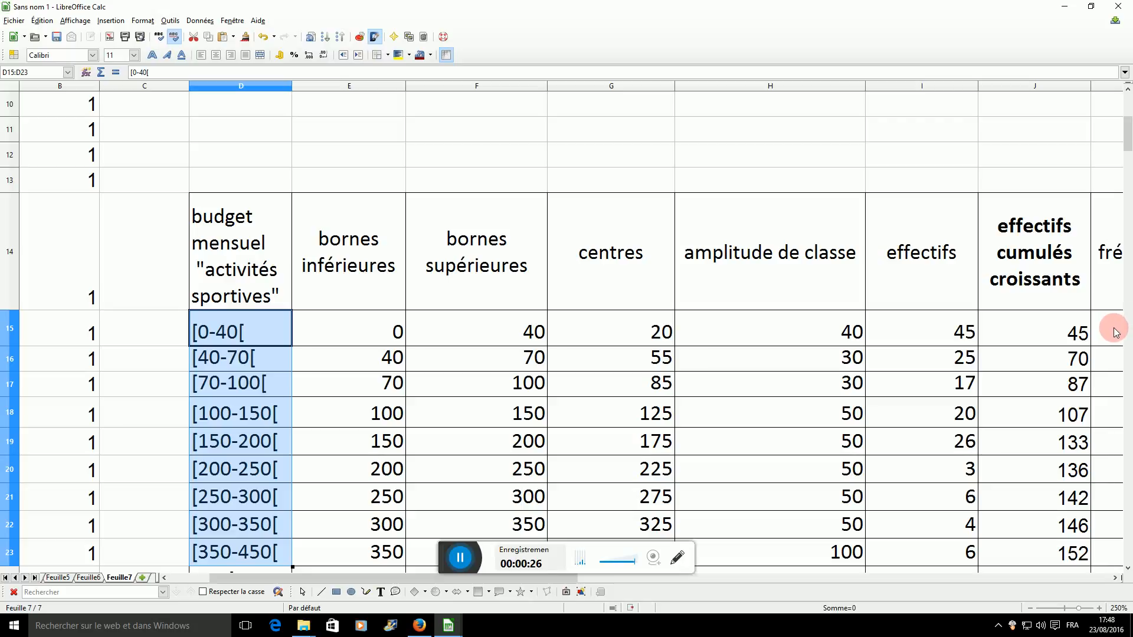
{"action": "left_click_drag", "start_coordinate": [1113, 328], "coordinate": [1113, 551]}
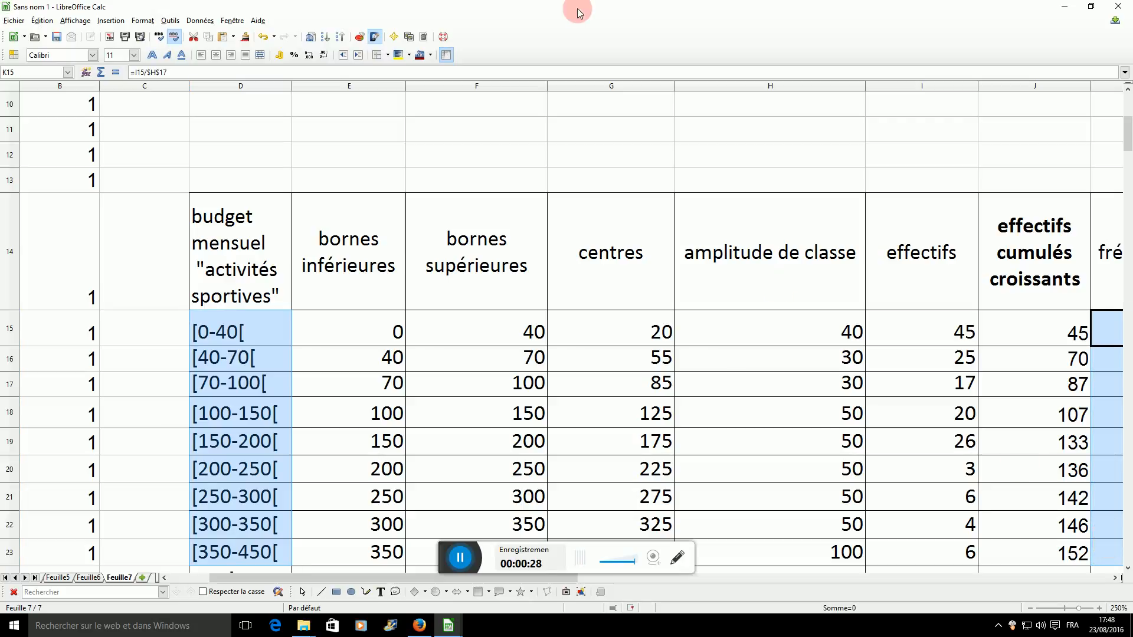
{"action": "left_click", "coordinate": [360, 38]}
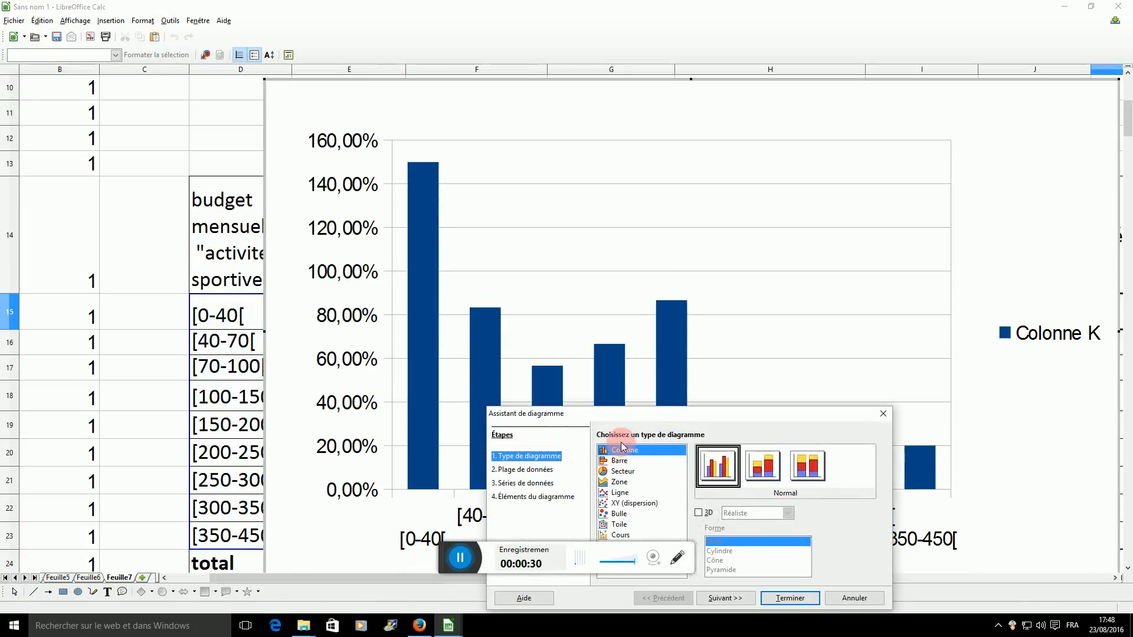
{"action": "left_click", "coordinate": [783, 603]}
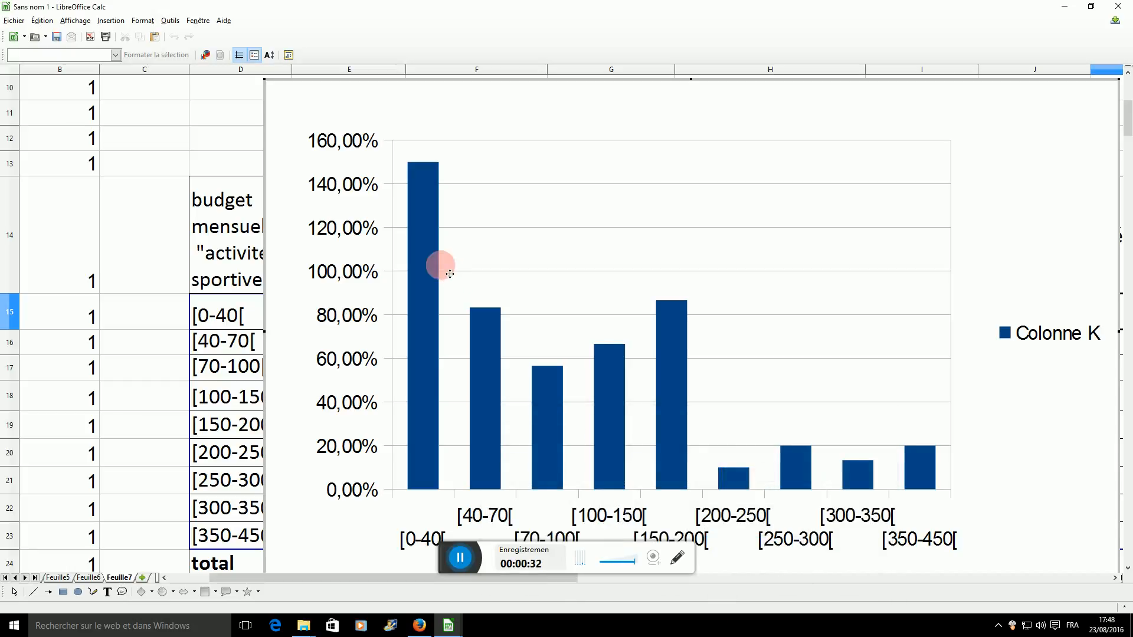
Set the chart's column spacing to 0% and delete the chart from the sheet.
{"action": "double_click", "coordinate": [425, 321]}
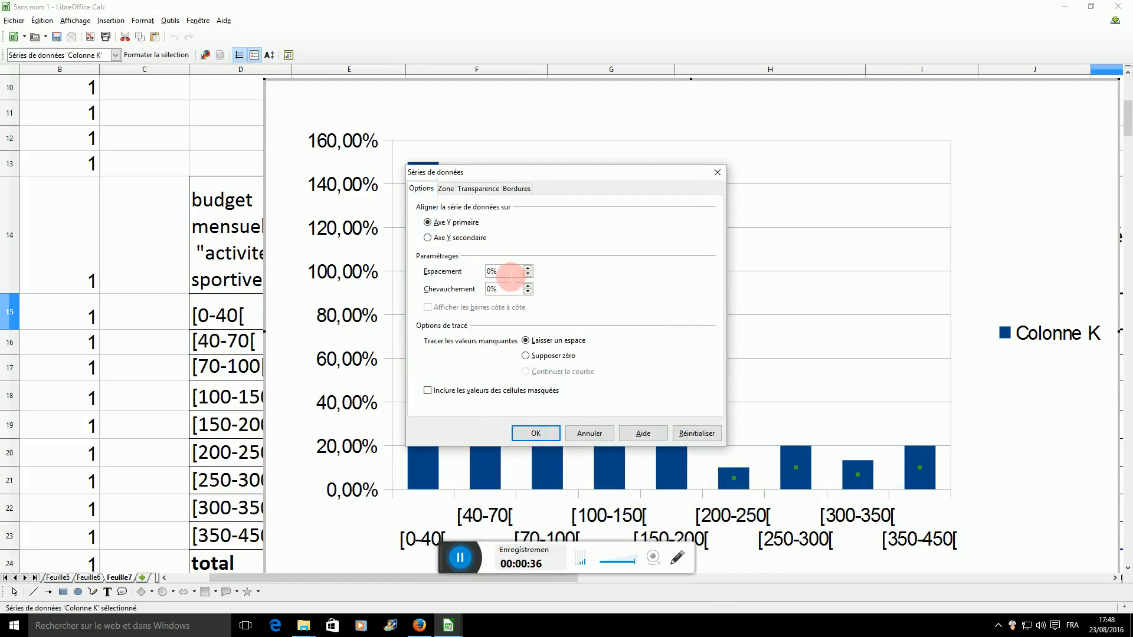
{"action": "left_click", "coordinate": [552, 434]}
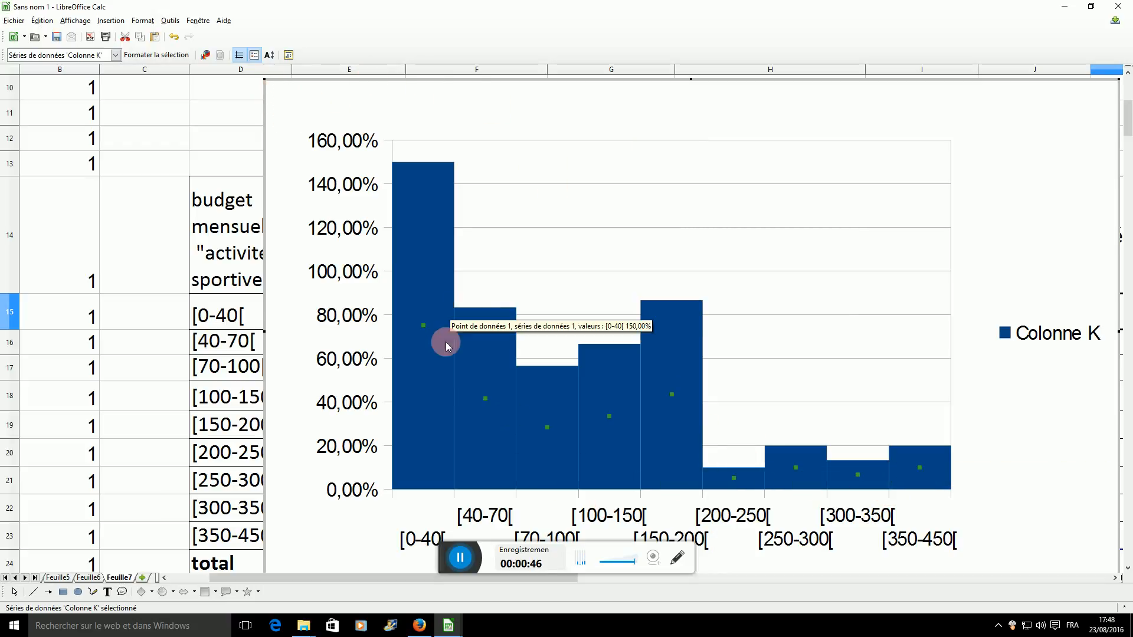
{"action": "left_click", "coordinate": [201, 120]}
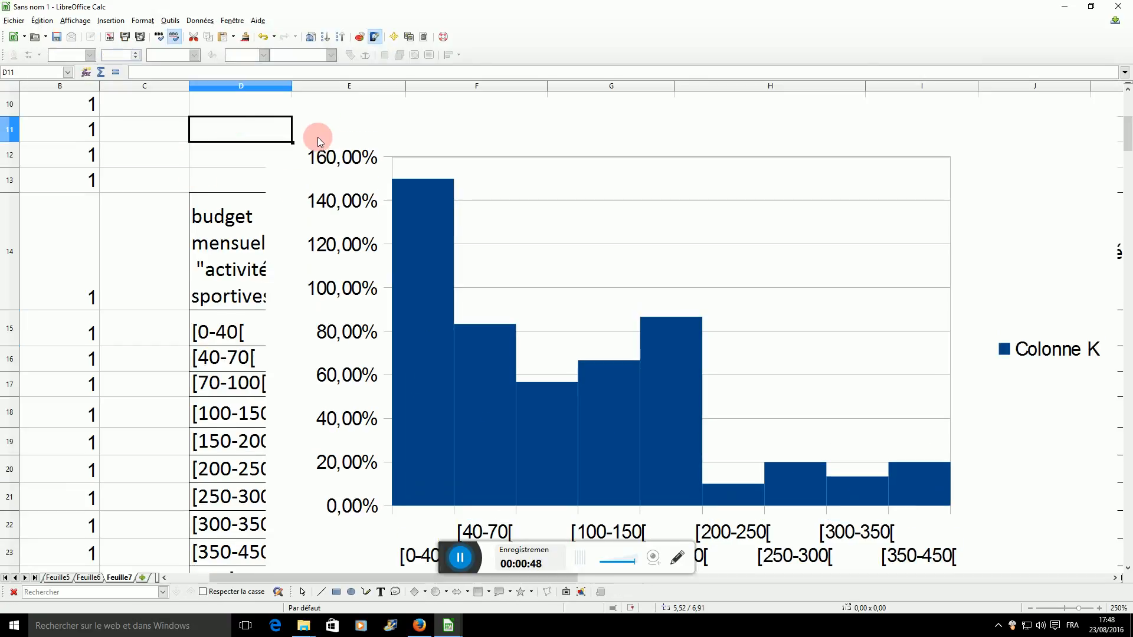
{"action": "key", "text": "Delete"}
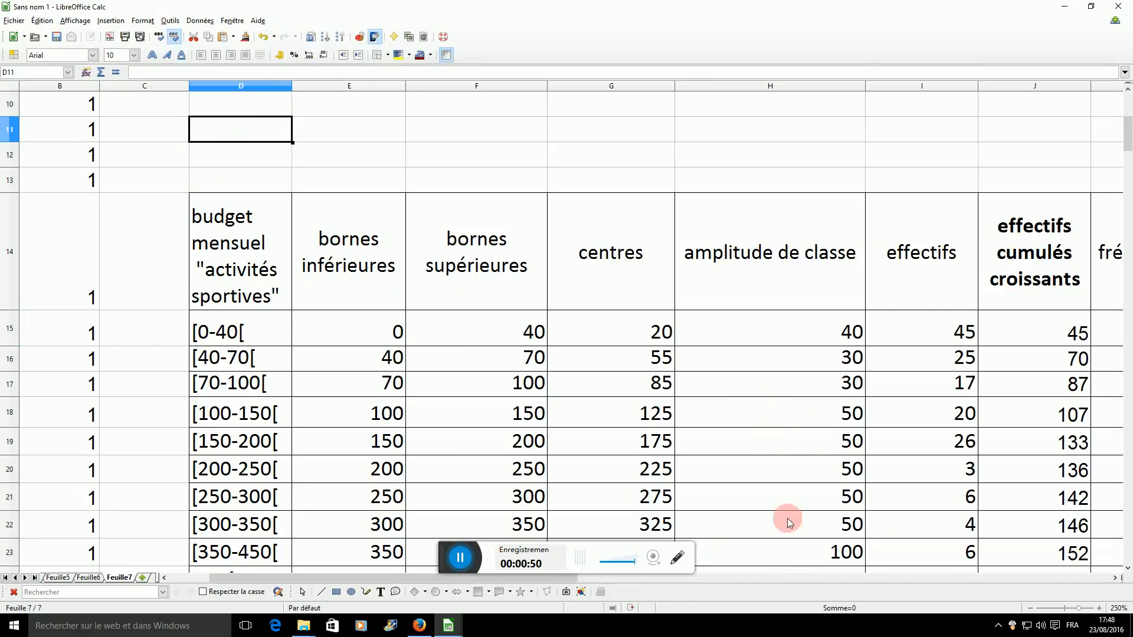
Clear the contents of M15:M27 under the "densités de fréquence" heading.
{"action": "left_click_drag", "start_coordinate": [470, 581], "coordinate": [650, 576]}
{"action": "left_click_drag", "start_coordinate": [992, 333], "coordinate": [1053, 567]}
{"action": "key", "text": "Delete"}
Start a formula in M15, the first cell of the "densités de fréquence" column.
{"action": "scroll", "coordinate": [1052, 559], "scroll_direction": "up", "scroll_amount": 4}
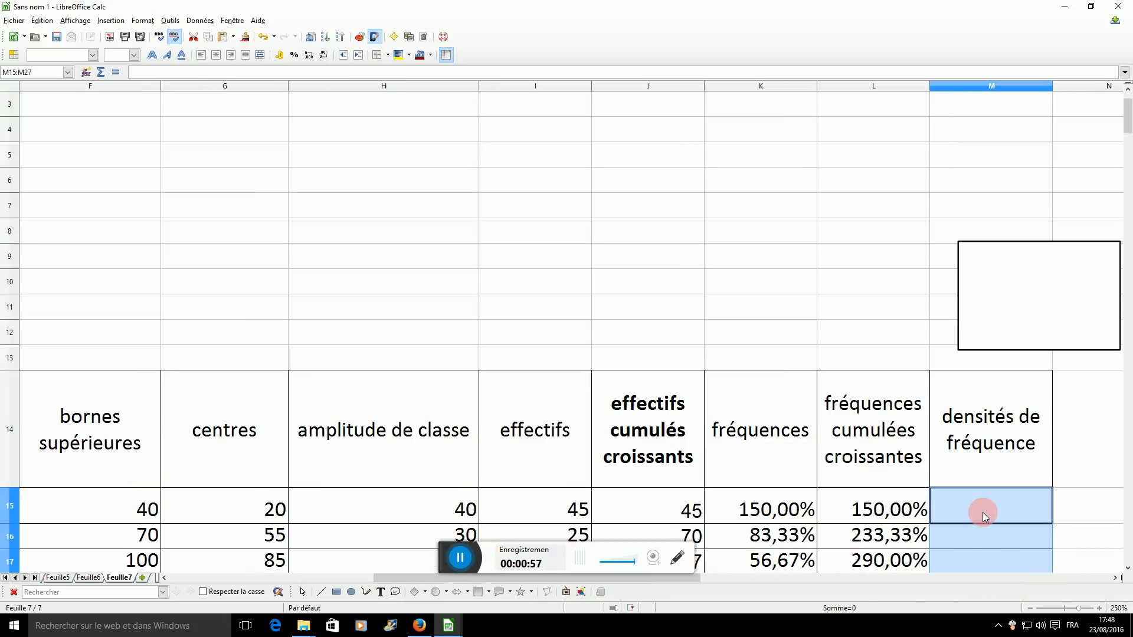
{"action": "scroll", "coordinate": [983, 512], "scroll_direction": "down", "scroll_amount": 1}
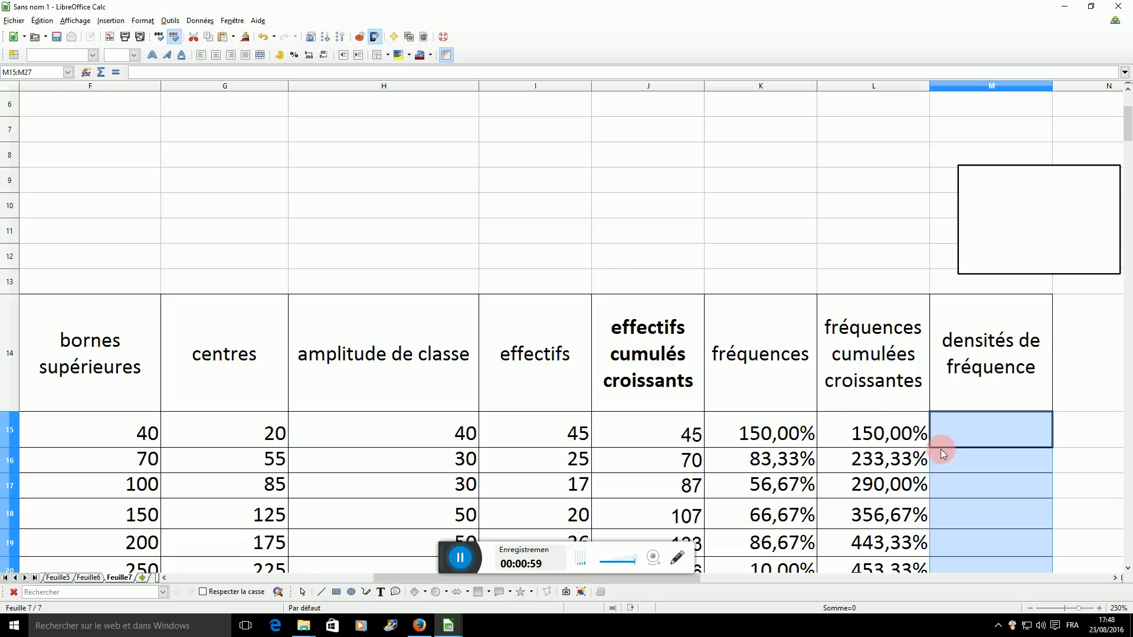
{"action": "left_click", "coordinate": [962, 434]}
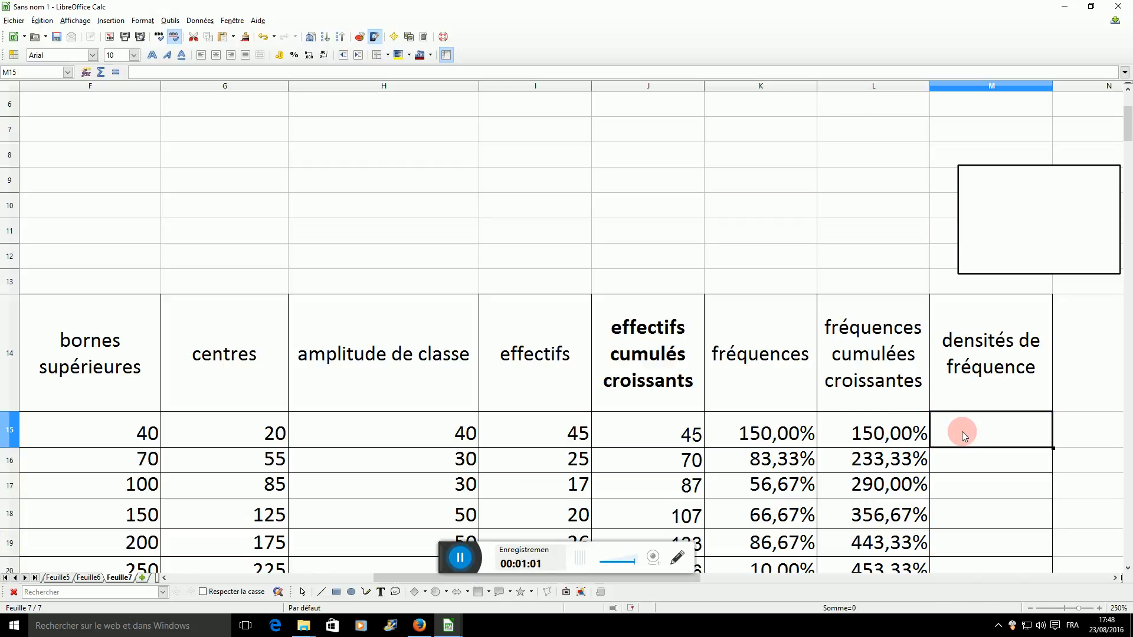
{"action": "type", "text": "="}
{"action": "left_click", "coordinate": [895, 435]}
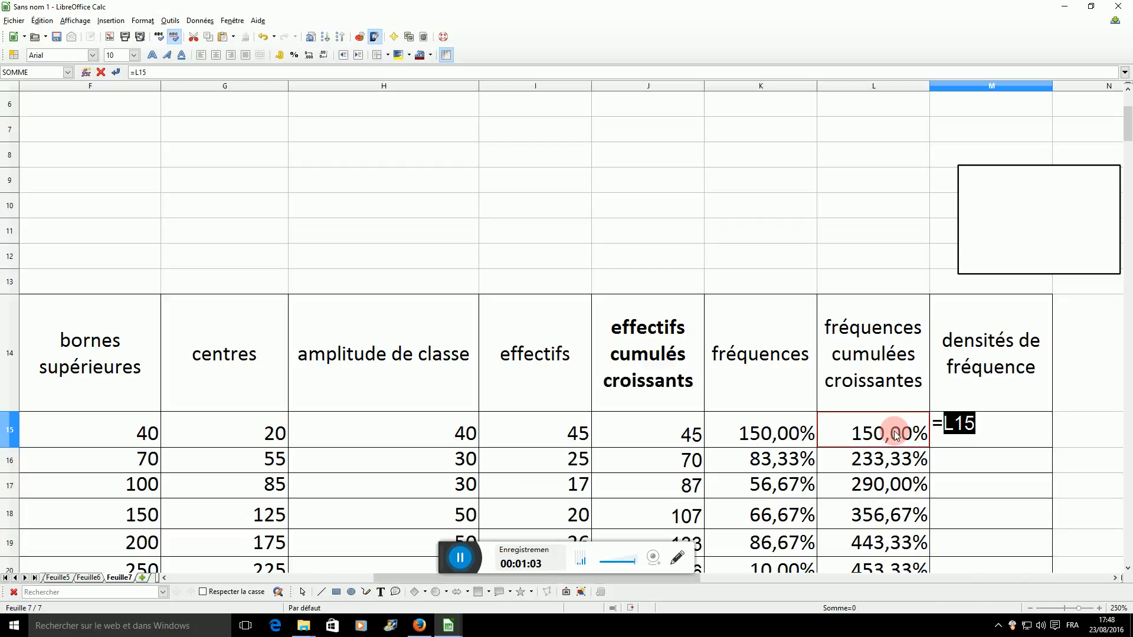
{"action": "type", "text": "/"}
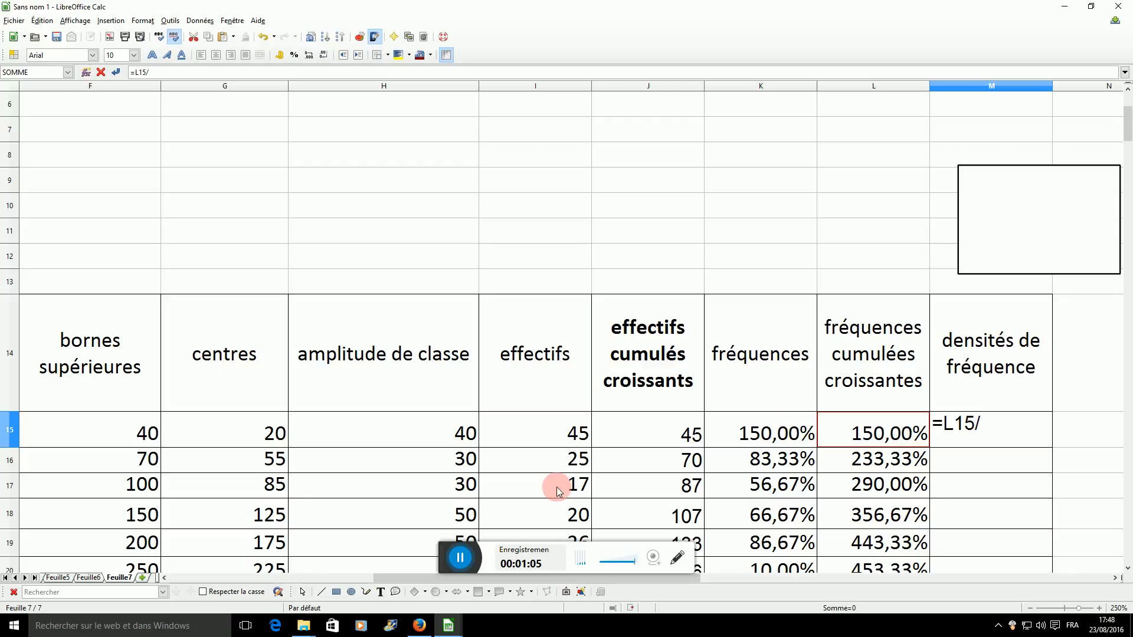
{"action": "left_click", "coordinate": [424, 431]}
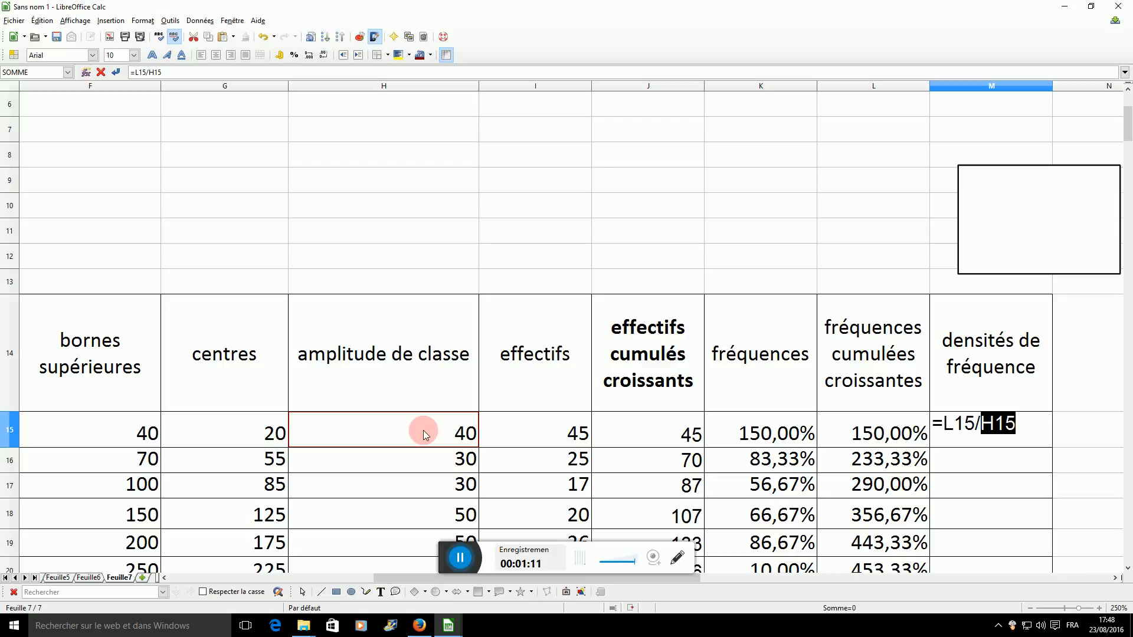
{"action": "key", "text": "BackSpace"}
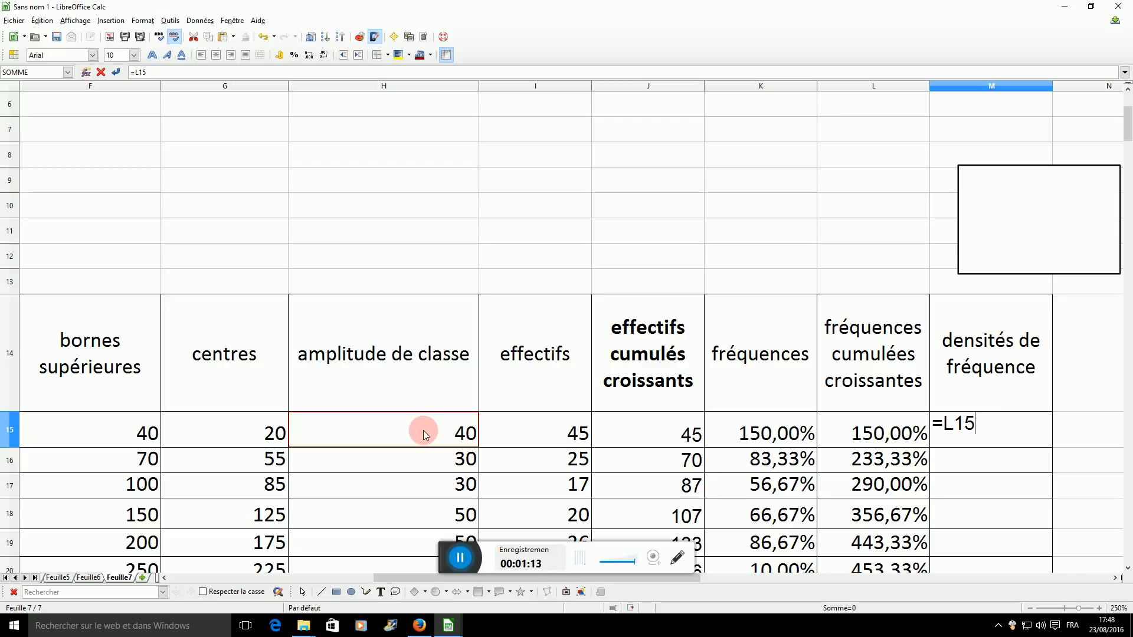
{"action": "key", "text": "BackSpace"}
{"action": "key", "text": "BackSpace"}
{"action": "key", "text": "BackSpace"}
Complete the M15 formula as =K15/H15, dividing frequency by class width, and fill it down to M23.
{"action": "left_click", "coordinate": [771, 428]}
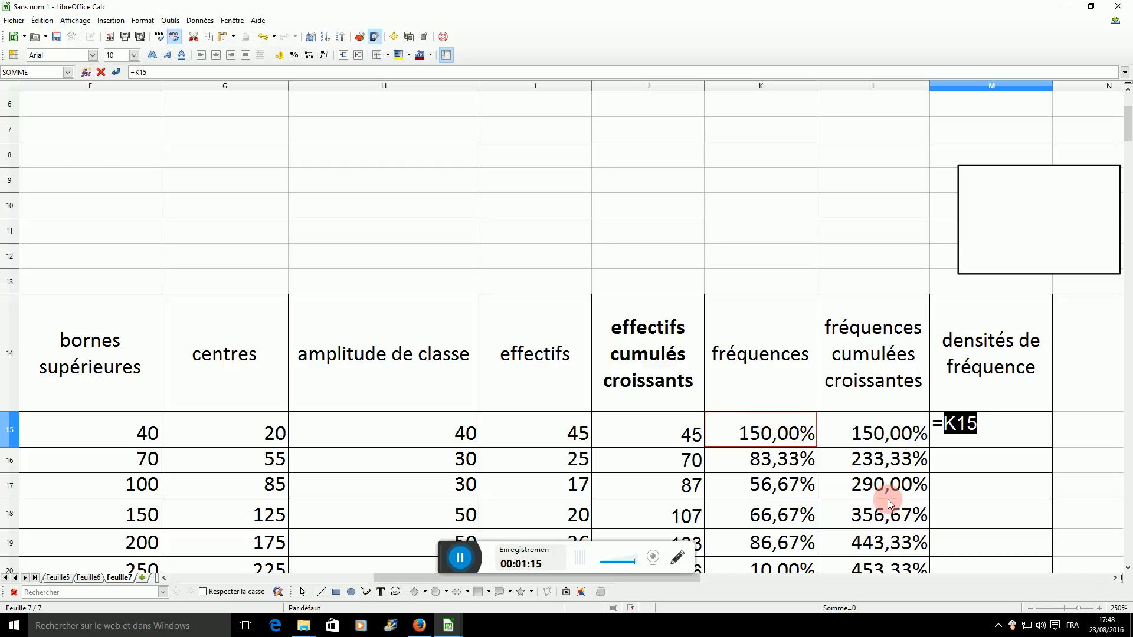
{"action": "type", "text": "/"}
{"action": "left_click", "coordinate": [397, 431]}
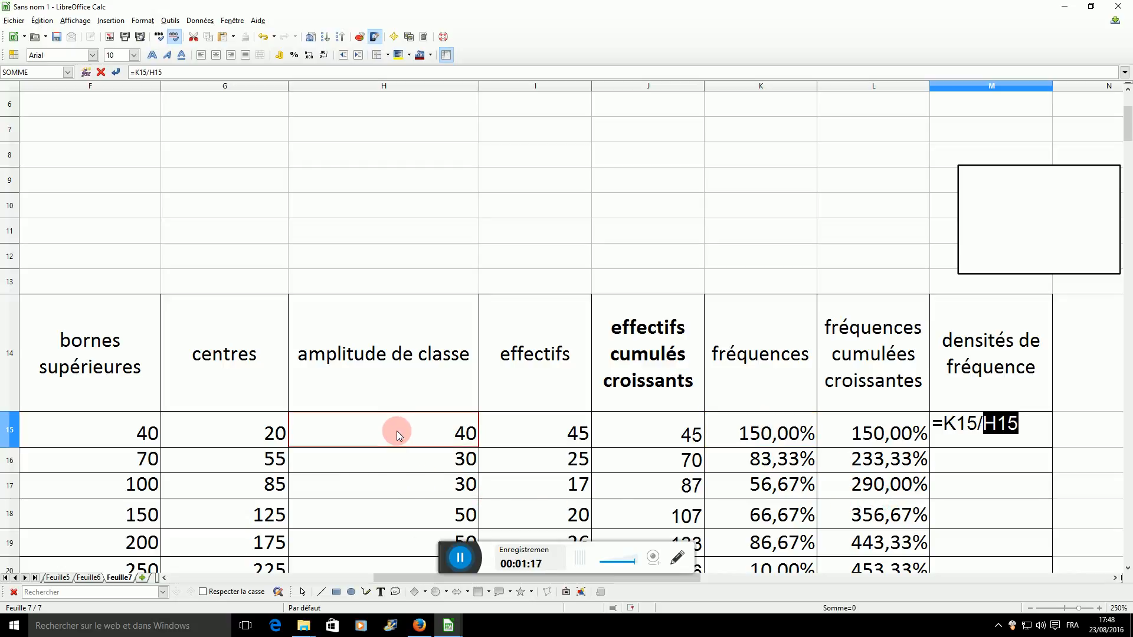
{"action": "key", "text": "Return"}
{"action": "left_click", "coordinate": [1000, 430]}
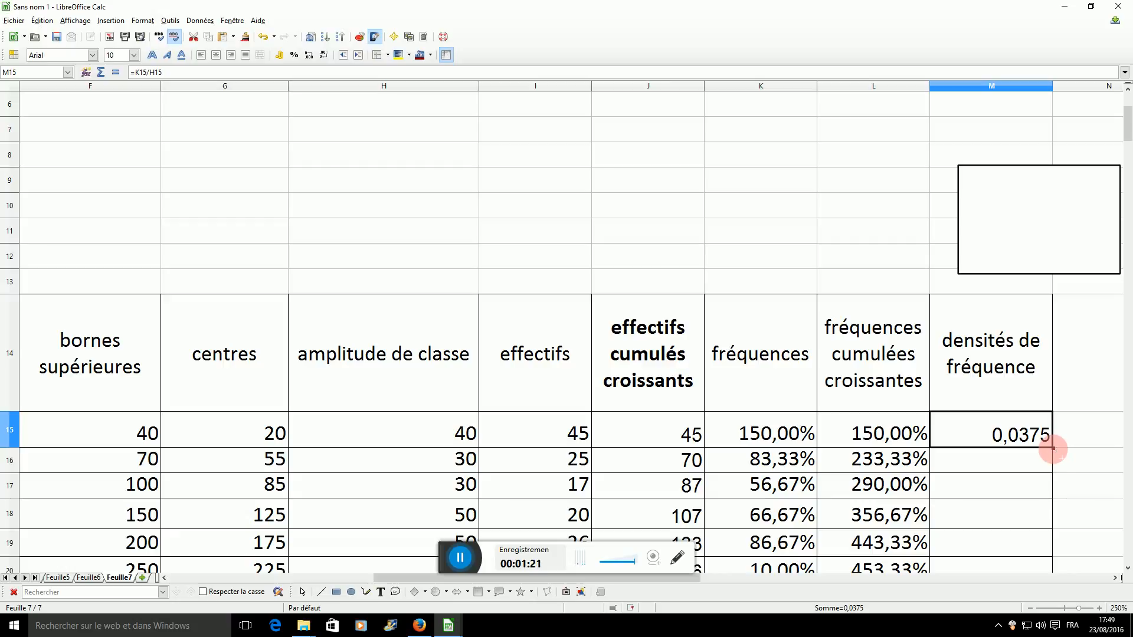
{"action": "left_click_drag", "start_coordinate": [1053, 449], "coordinate": [1020, 534]}
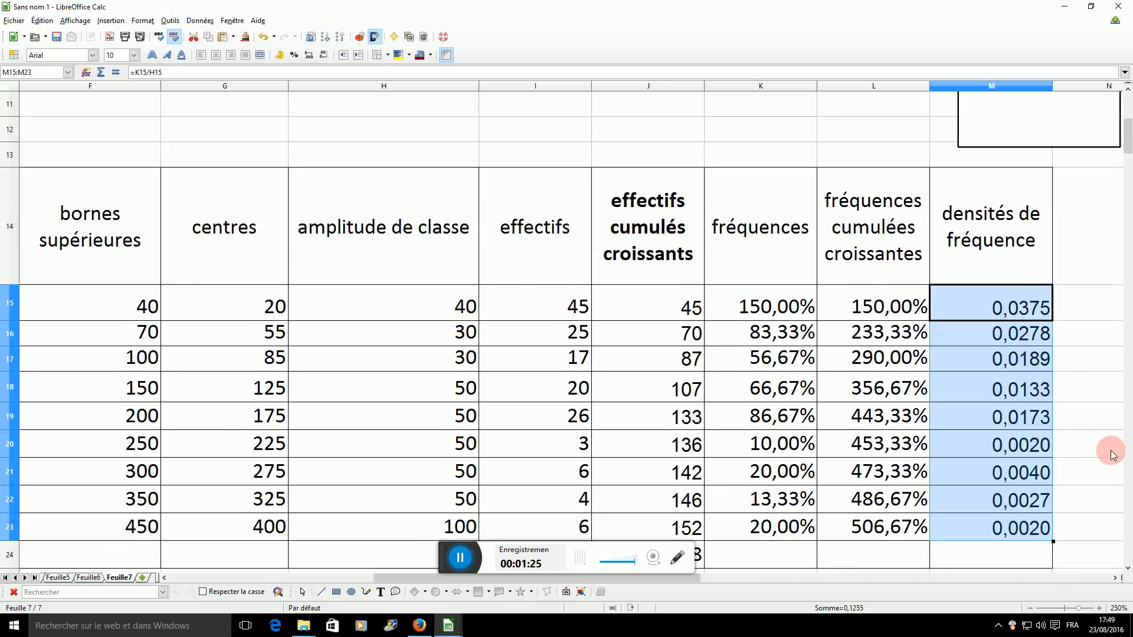
Copy the frequency densities in M15:M23 and paste them as values only into J28:J36, overwriting any existing data.
{"action": "key", "text": "ctrl+c"}
{"action": "scroll", "coordinate": [1070, 457], "scroll_direction": "down", "scroll_amount": 4}
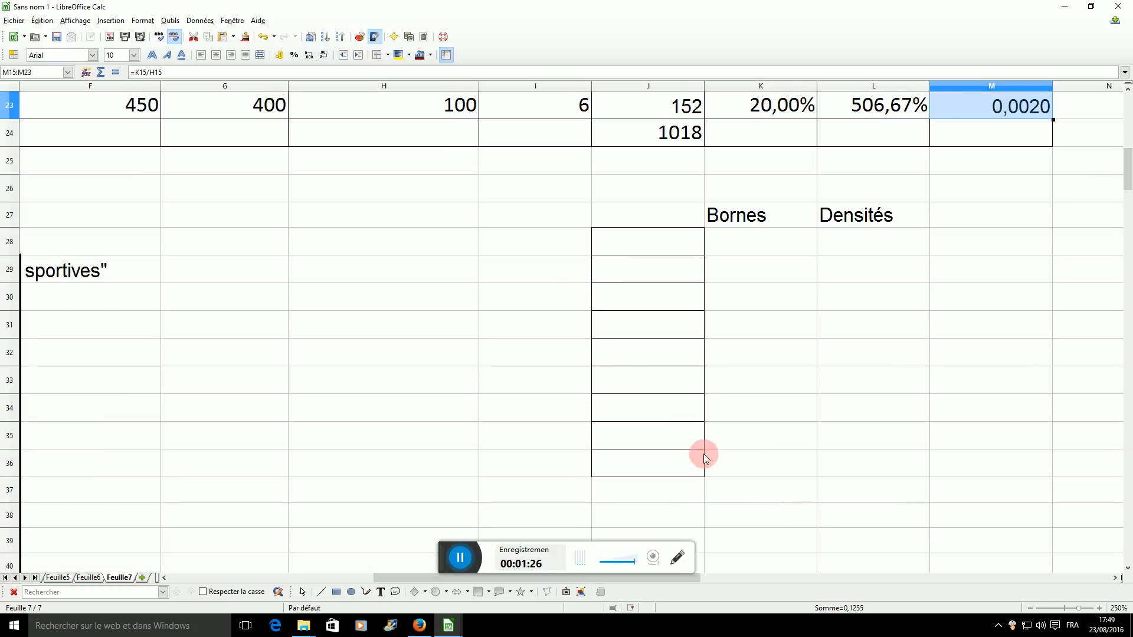
{"action": "left_click", "coordinate": [663, 241]}
{"action": "key", "text": "ctrl+v"}
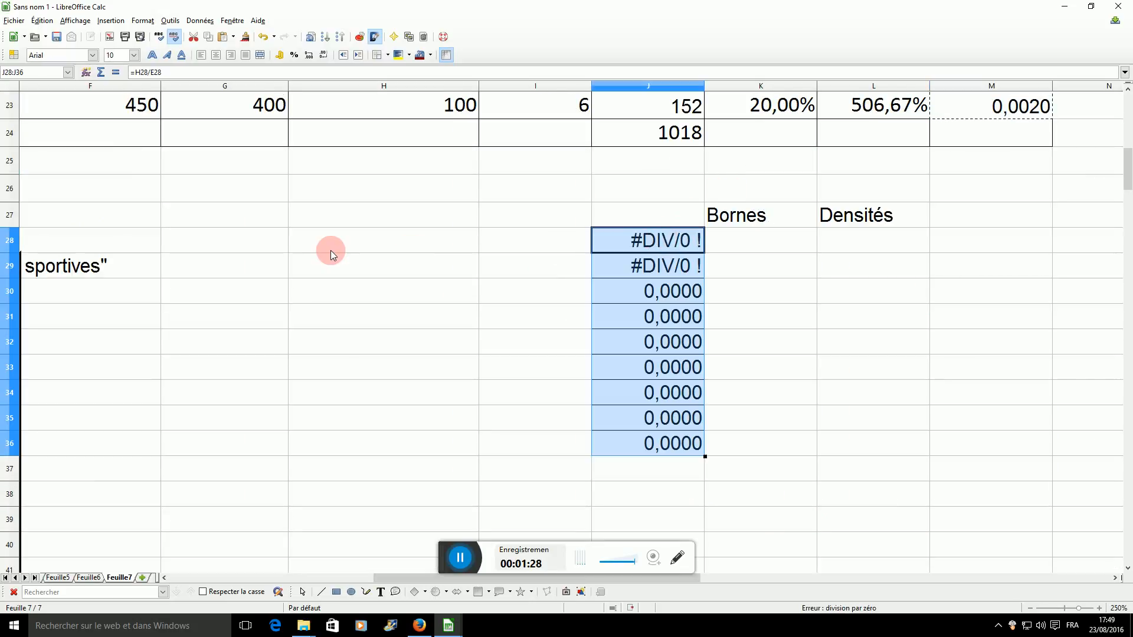
{"action": "scroll", "coordinate": [501, 247], "scroll_direction": "up", "scroll_amount": 1}
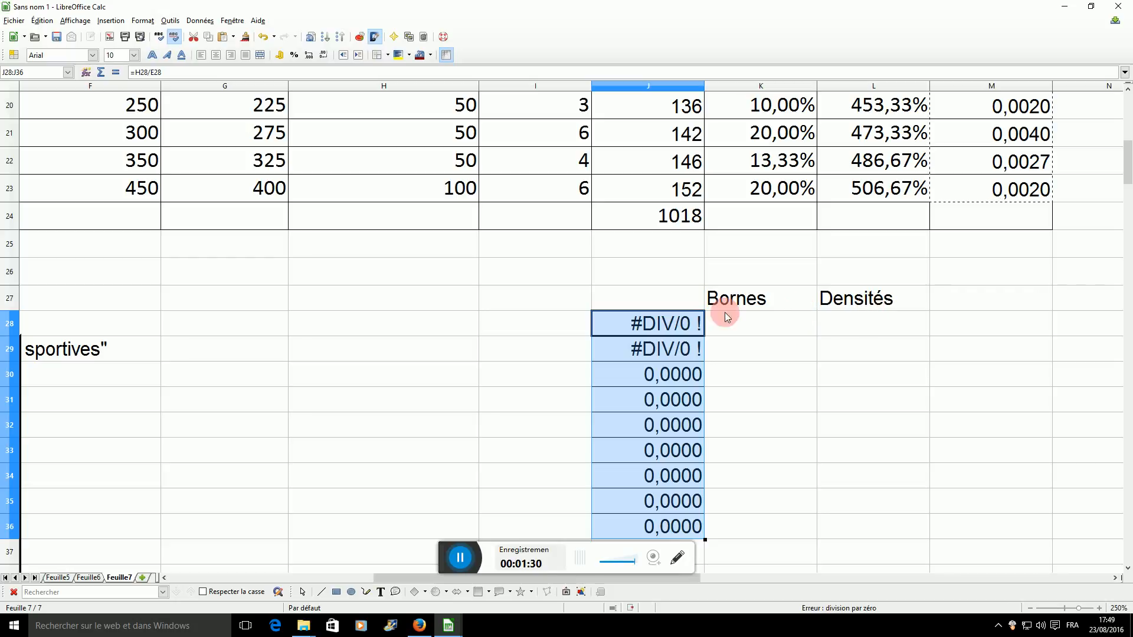
{"action": "right_click", "coordinate": [617, 326]}
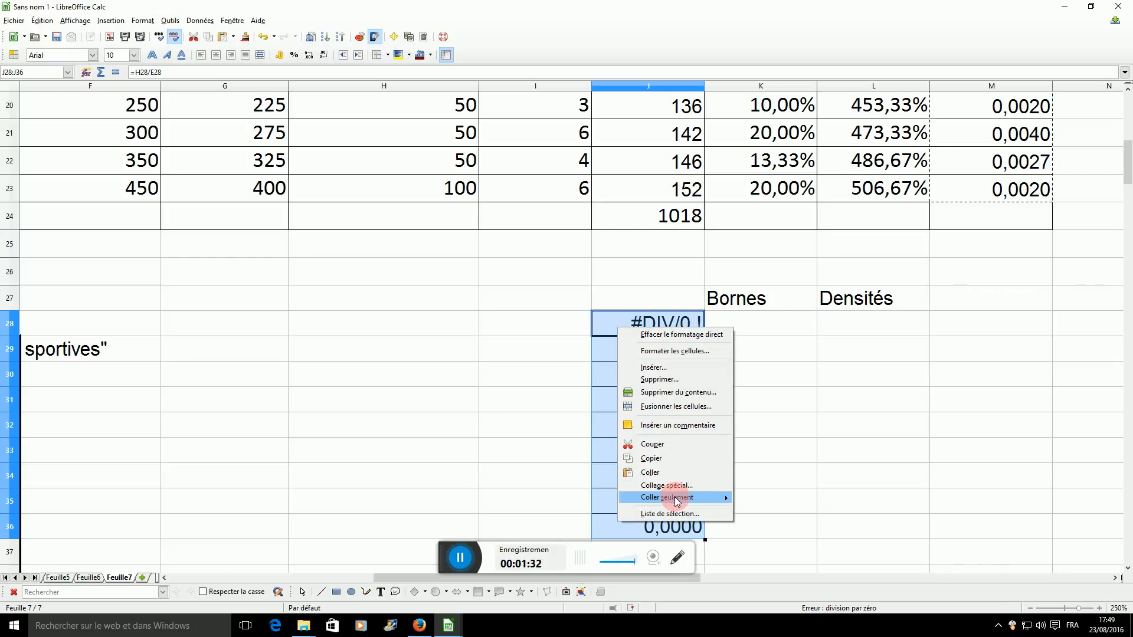
{"action": "mouse_move", "coordinate": [677, 502]}
{"action": "left_click", "coordinate": [763, 508]}
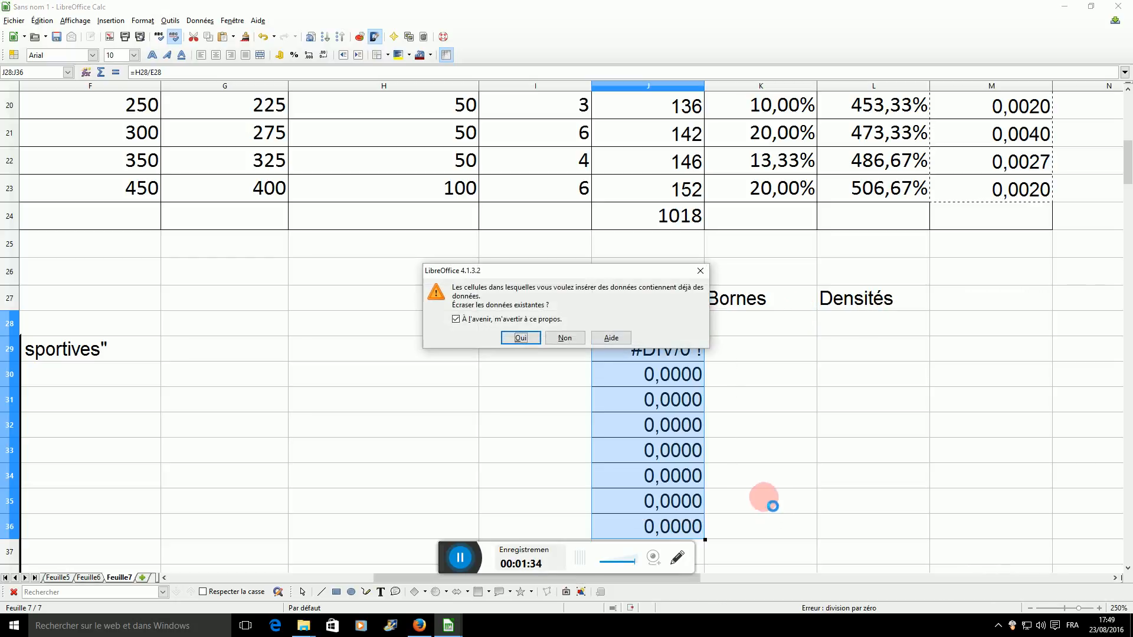
{"action": "left_click", "coordinate": [519, 337]}
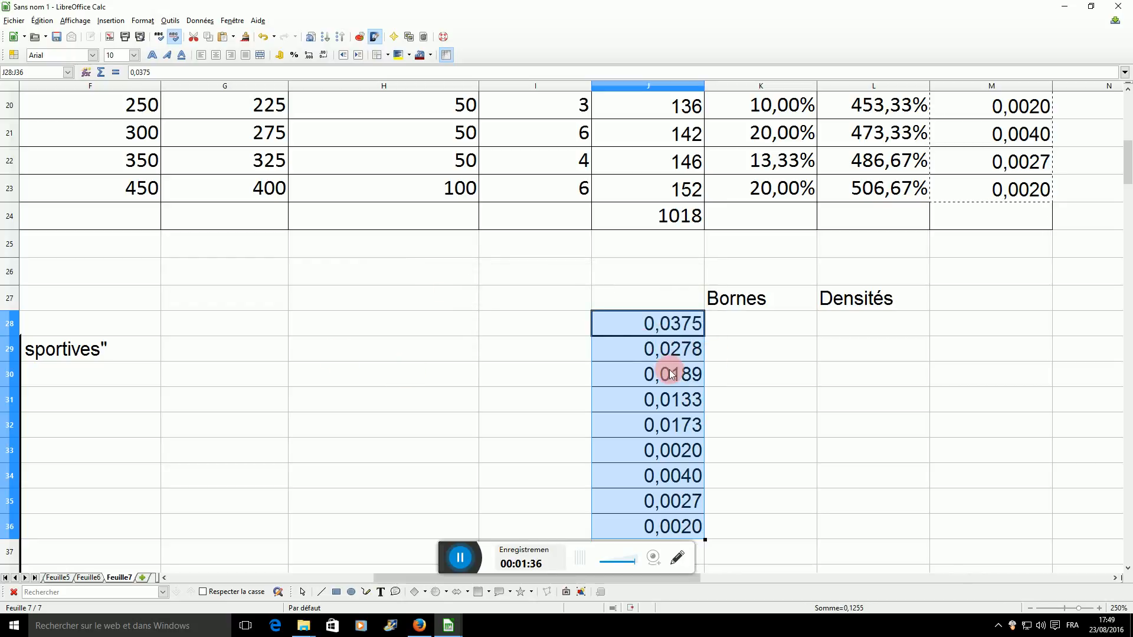
Copy the lower class bounds in E15:E23 to K28:K36 under the "Bornes" heading.
{"action": "scroll", "coordinate": [1128, 229], "scroll_direction": "up", "scroll_amount": 2}
{"action": "scroll", "coordinate": [821, 397], "scroll_direction": "down", "scroll_amount": 3}
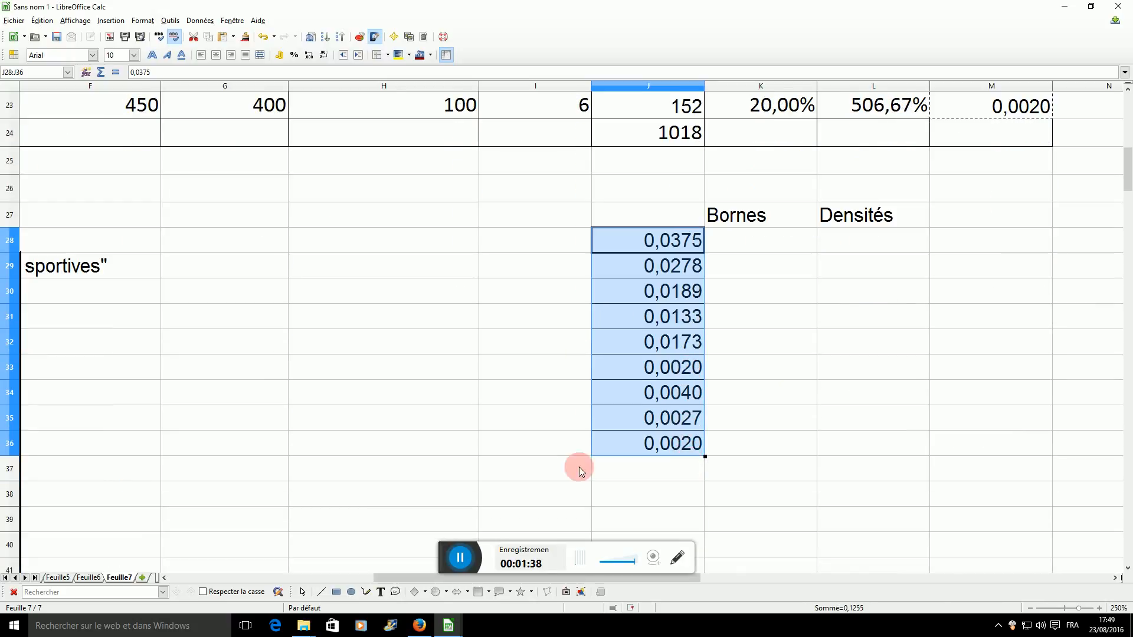
{"action": "scroll", "coordinate": [986, 303], "scroll_direction": "up", "scroll_amount": 4}
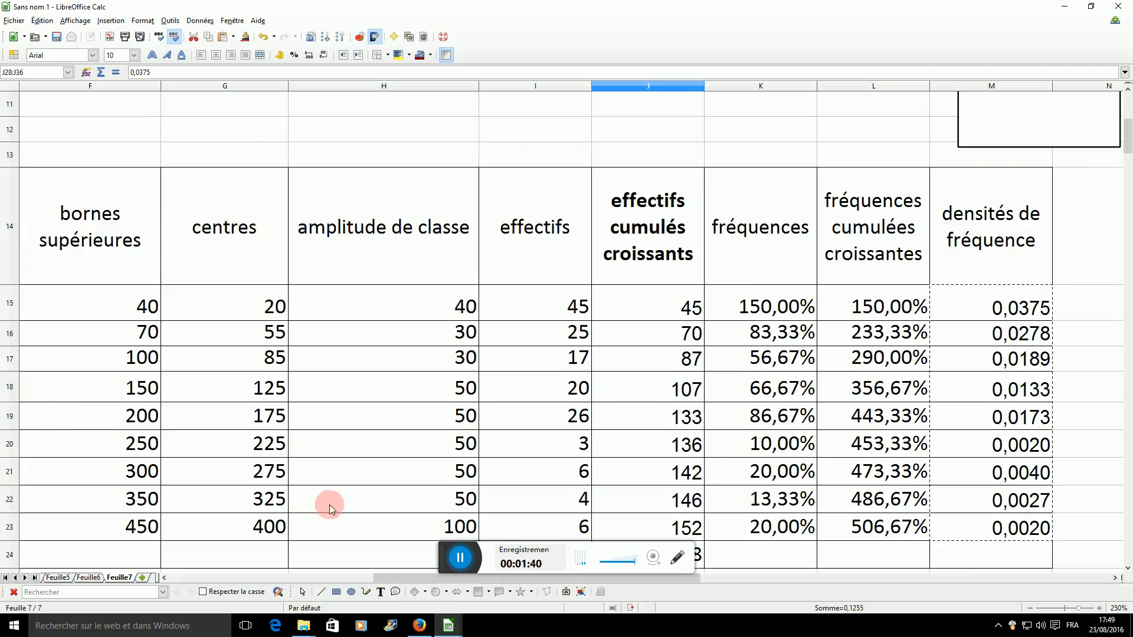
{"action": "left_click_drag", "start_coordinate": [407, 578], "coordinate": [291, 578]}
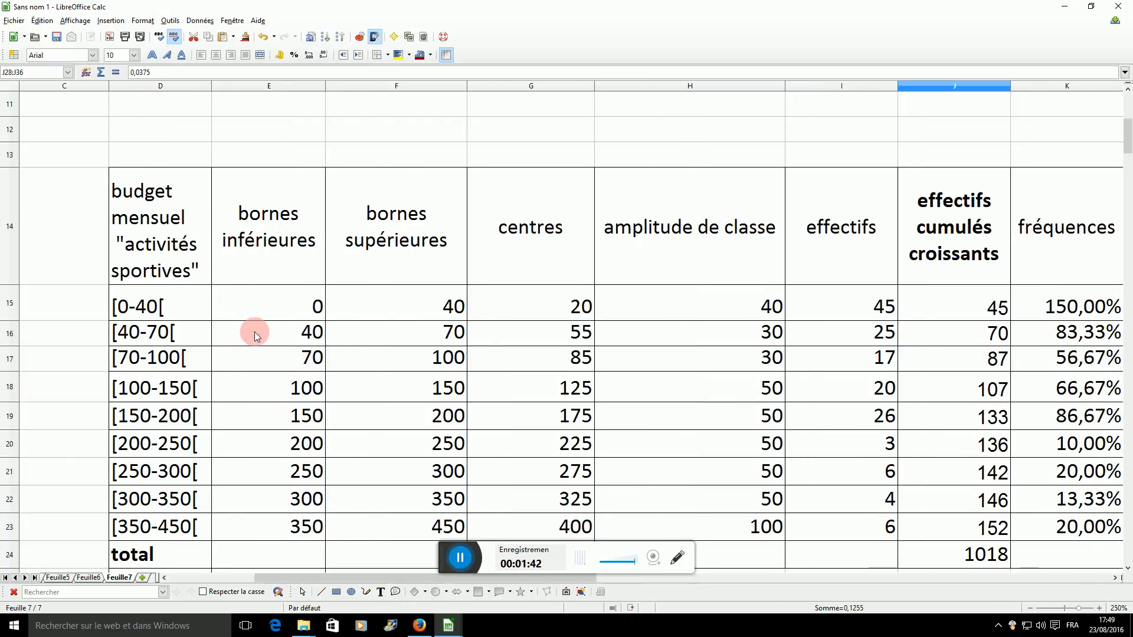
{"action": "left_click", "coordinate": [268, 321]}
{"action": "left_click_drag", "start_coordinate": [269, 321], "coordinate": [279, 530]}
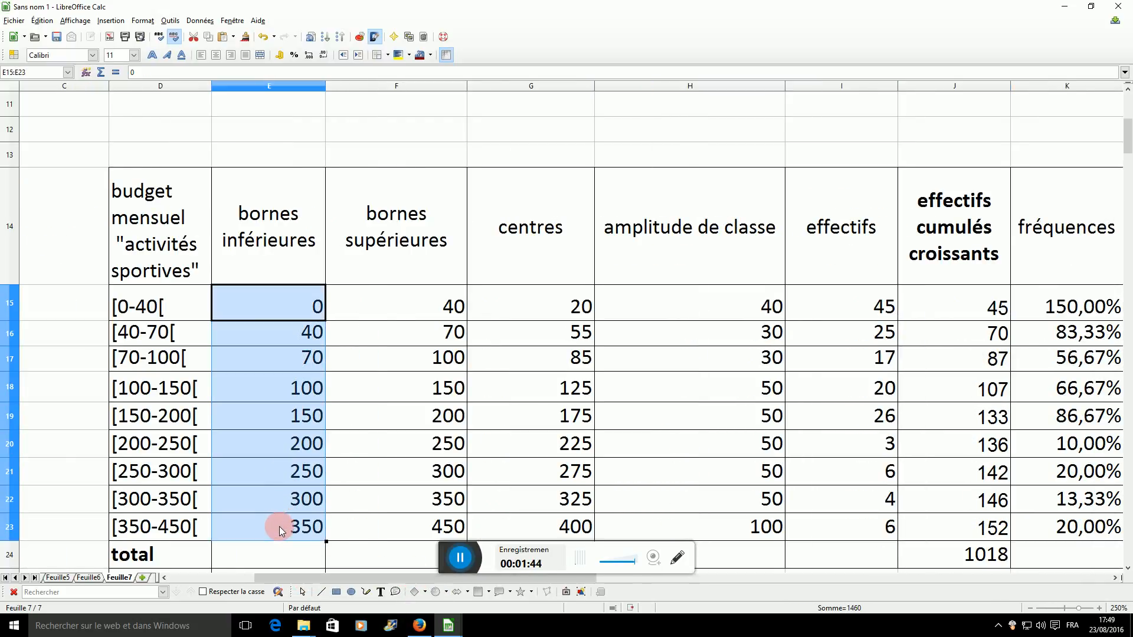
{"action": "scroll", "coordinate": [759, 481], "scroll_direction": "down", "scroll_amount": 4}
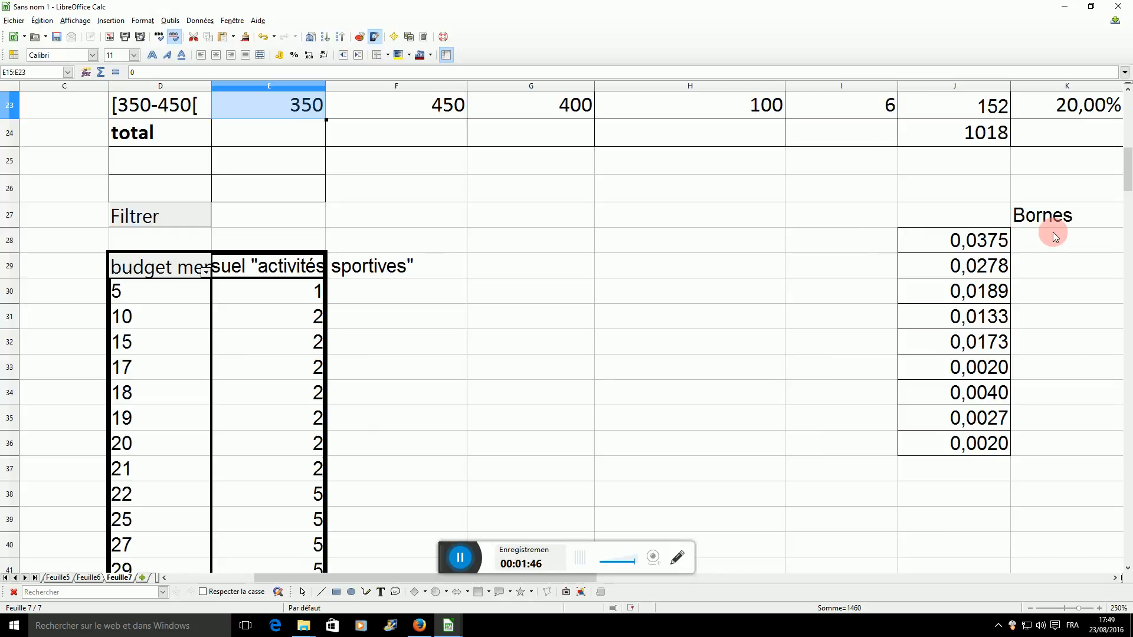
{"action": "key", "text": "ctrl+c"}
{"action": "left_click", "coordinate": [1056, 236]}
{"action": "key", "text": "ctrl+v"}
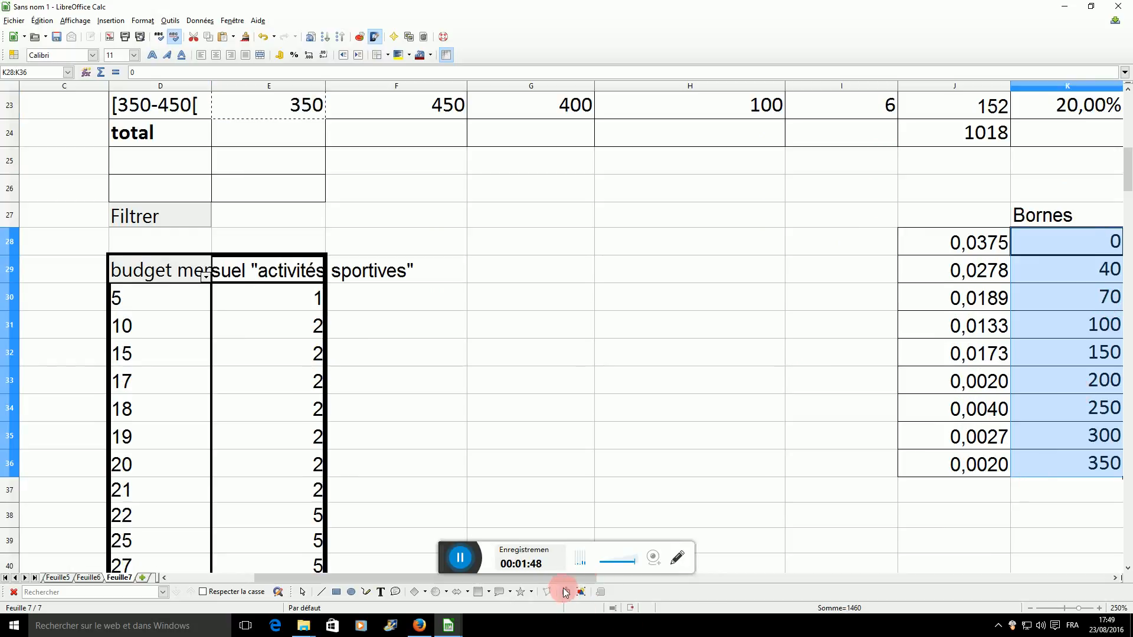
Move the lower bounds from K28:K36 to I28:I36, beside the pasted densities.
{"action": "left_click_drag", "start_coordinate": [559, 578], "coordinate": [802, 567]}
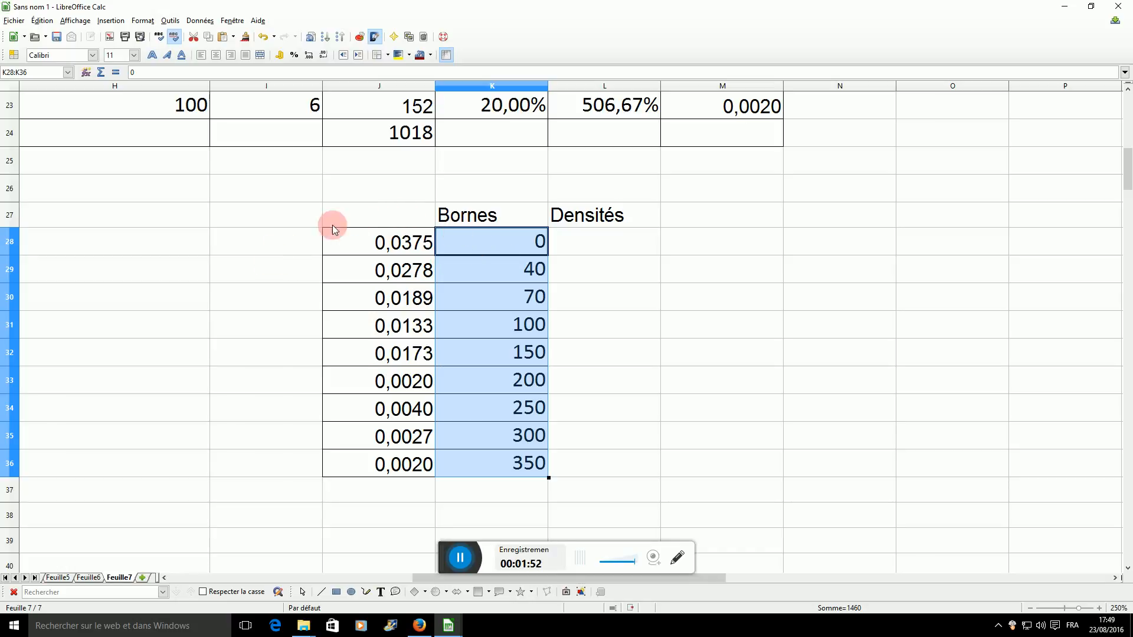
{"action": "key", "text": "ctrl+x"}
{"action": "left_click", "coordinate": [311, 239]}
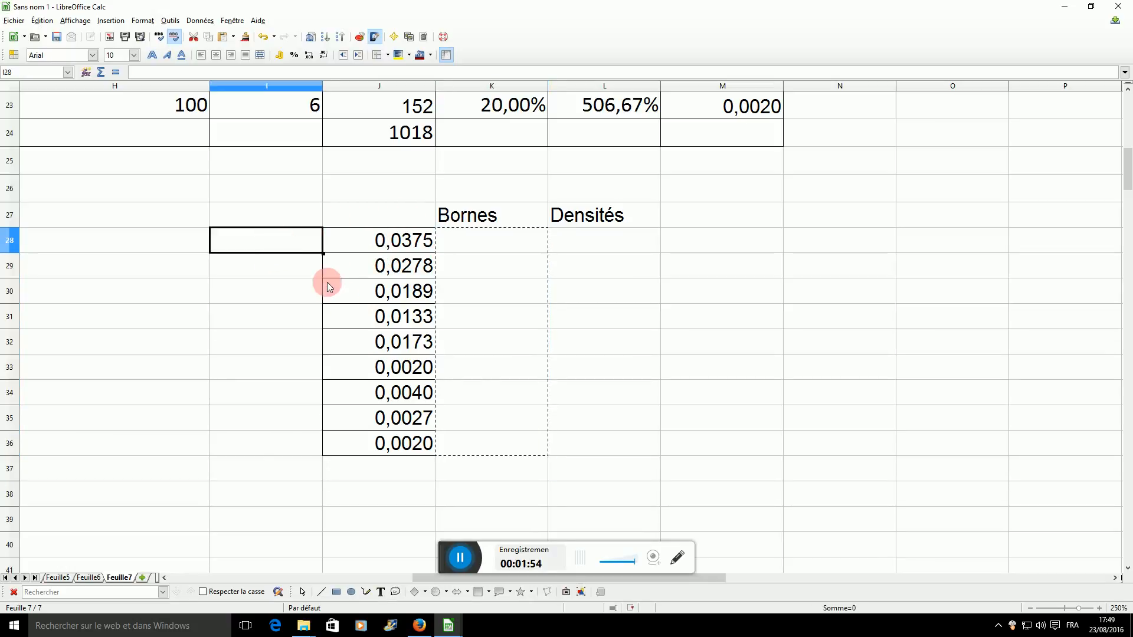
{"action": "key", "text": "ctrl+v"}
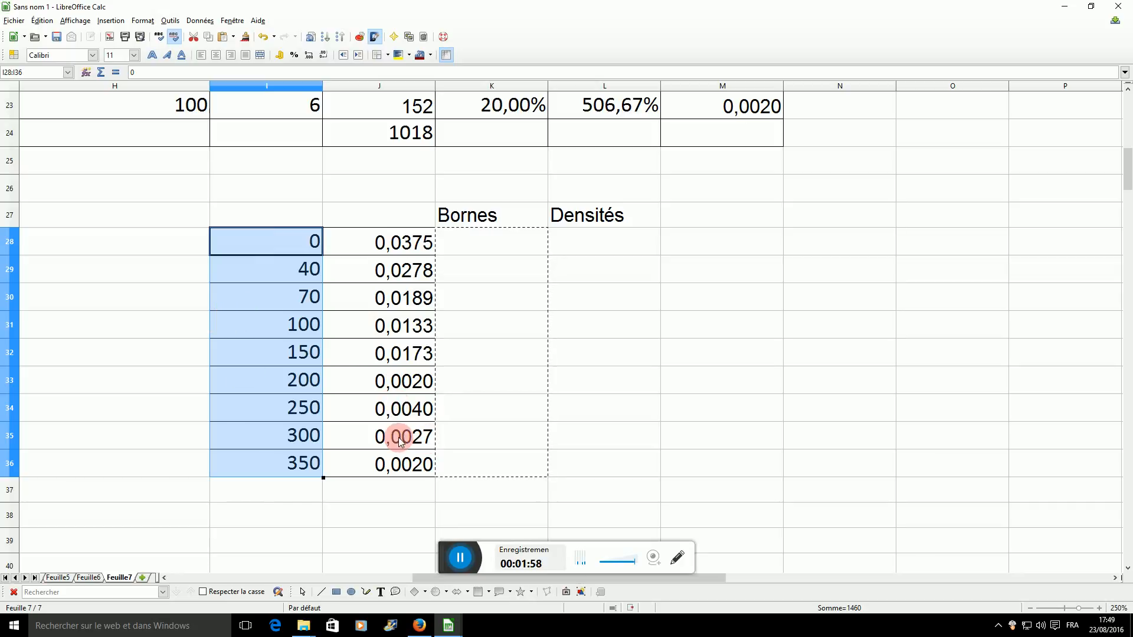
Enter the class bounds 0, 0, 40, 40, 40 in K28:K32 under the "Bornes" heading.
{"action": "left_click", "coordinate": [497, 240]}
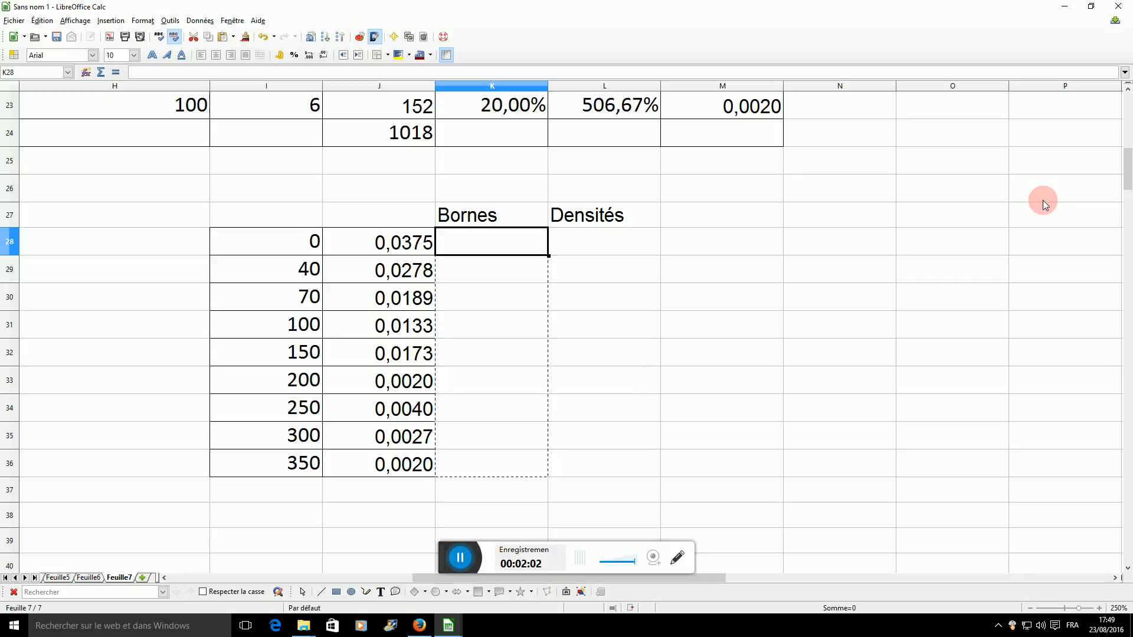
{"action": "type", "text": "0"}
{"action": "key", "text": "Return"}
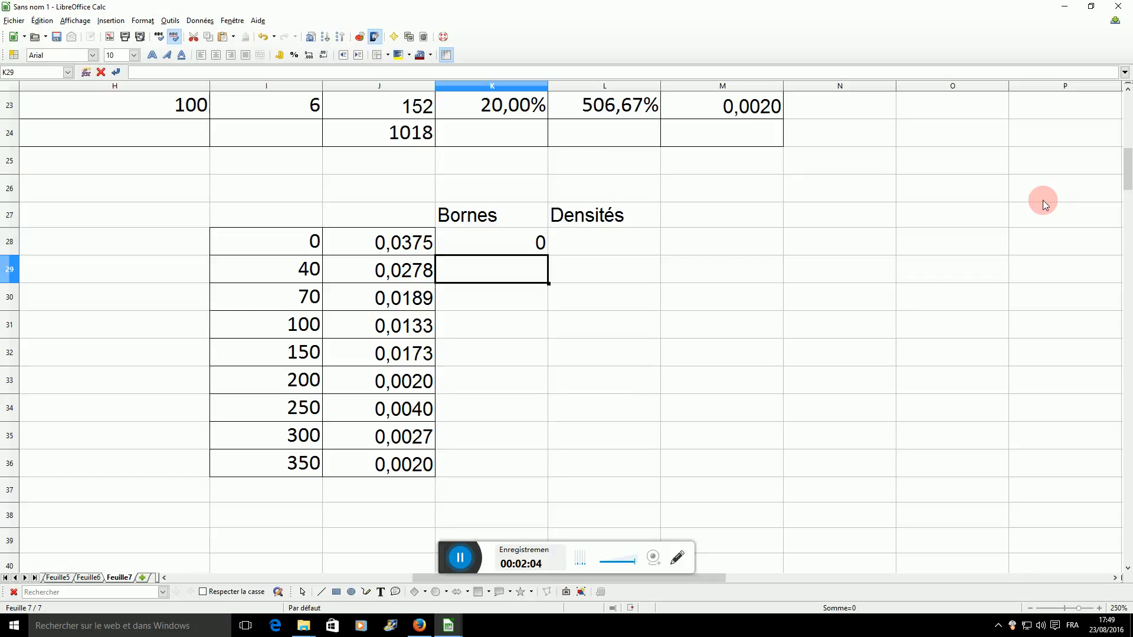
{"action": "type", "text": "0"}
{"action": "key", "text": "Return"}
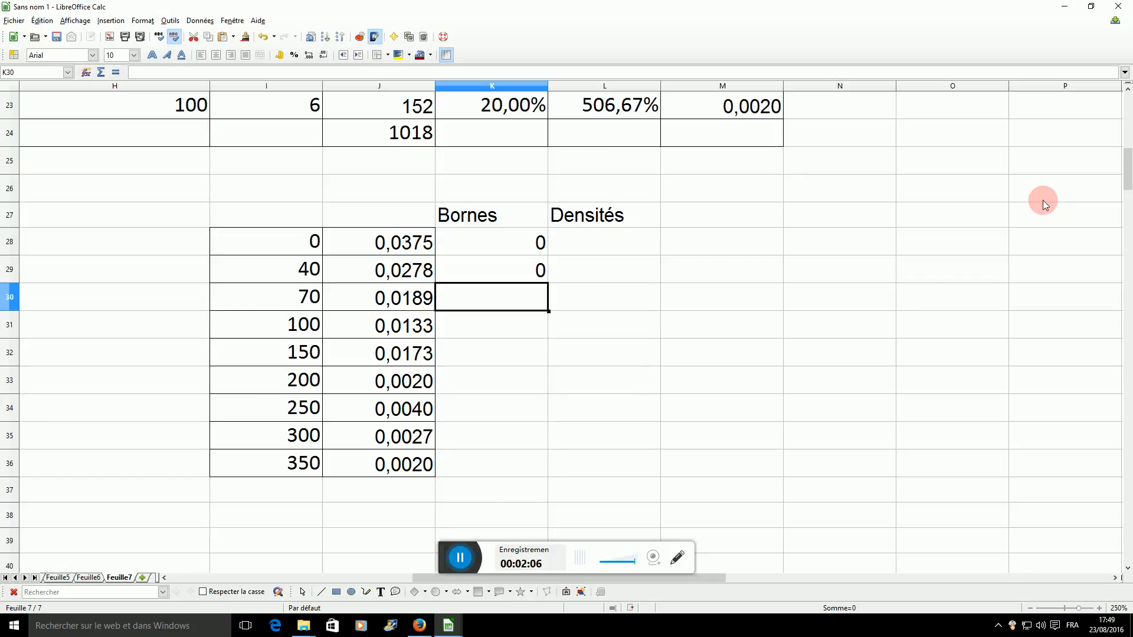
{"action": "type", "text": "40"}
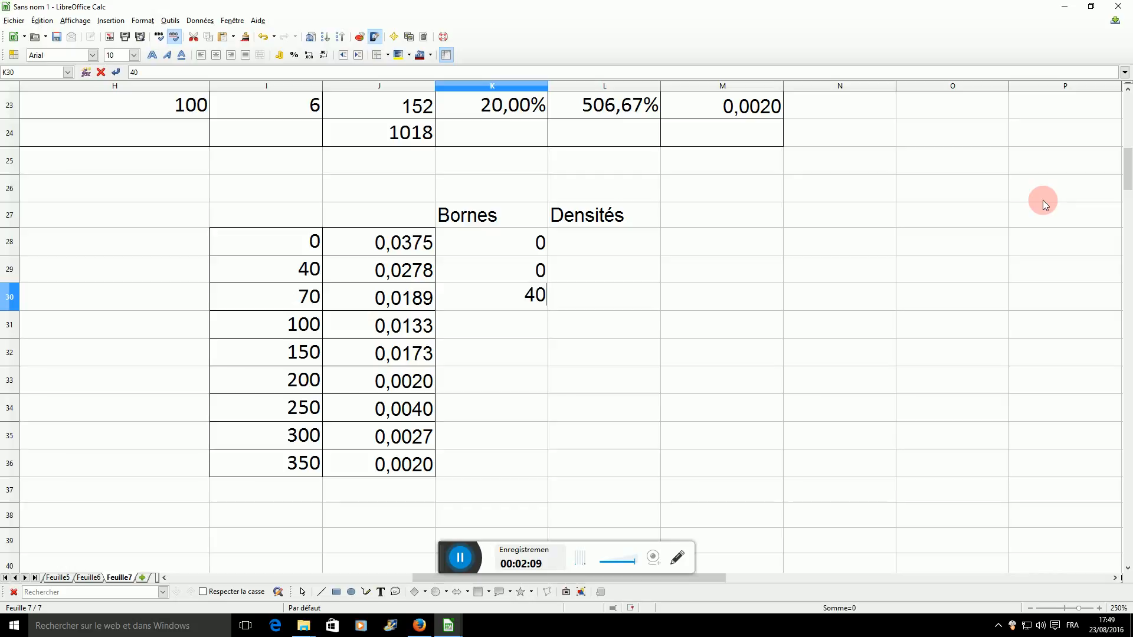
{"action": "key", "text": "Return"}
{"action": "type", "text": "40"}
{"action": "key", "text": "Return"}
{"action": "type", "text": "40"}
{"action": "key", "text": "Return"}
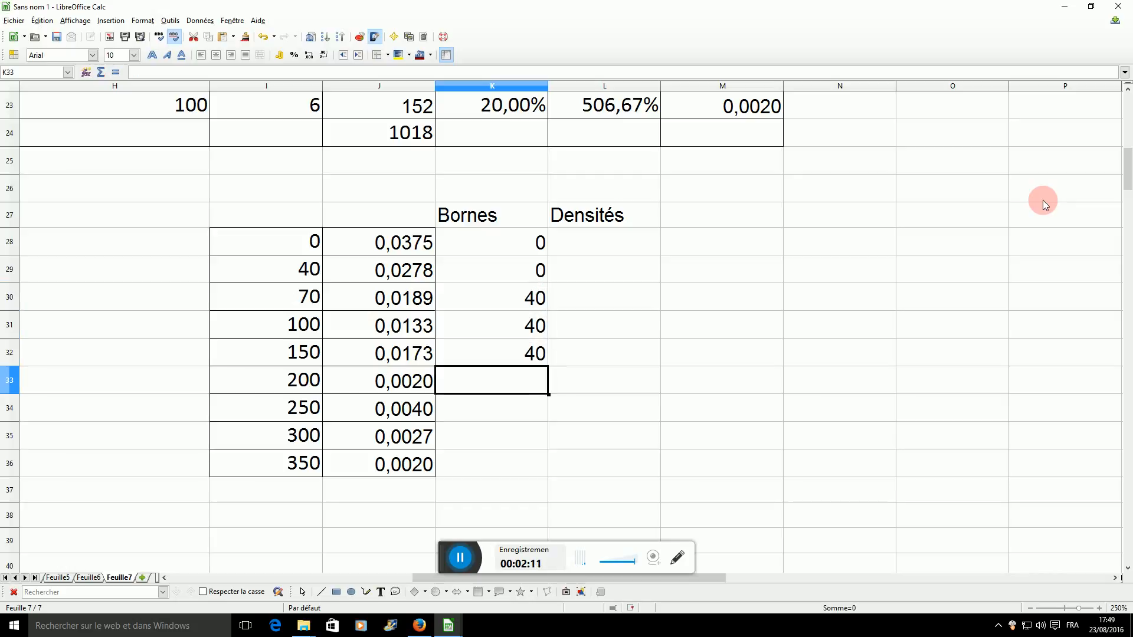
Continue the "Bornes" column with 70 three times in K33:K35 and 100 three times in K36:K38.
{"action": "type", "text": "70"}
{"action": "key", "text": "Return"}
{"action": "type", "text": "70"}
{"action": "key", "text": "Return"}
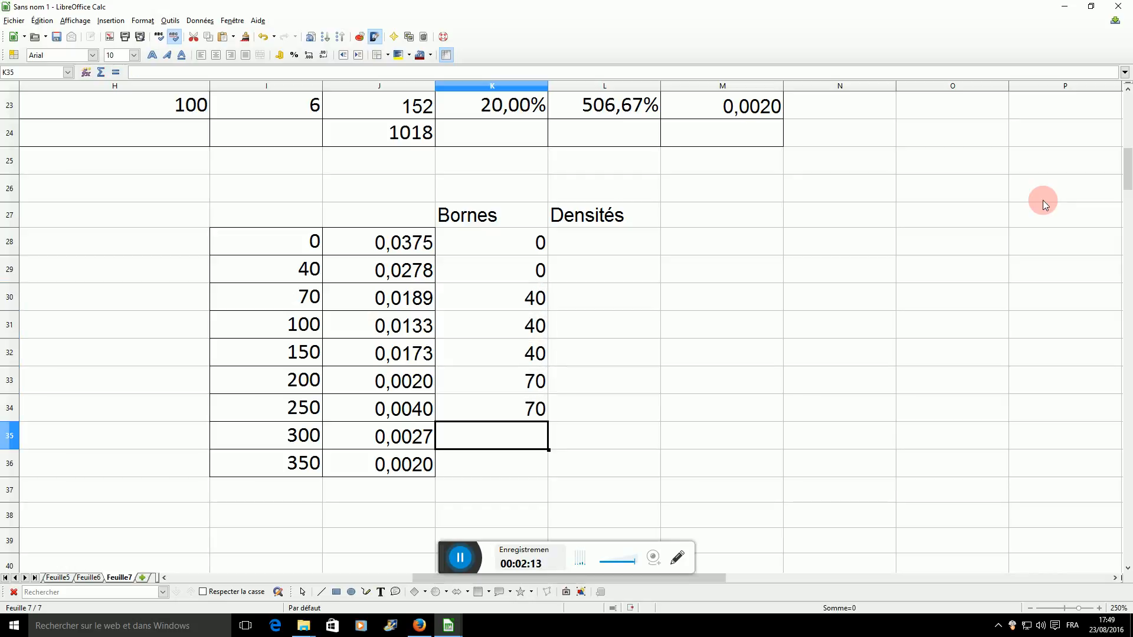
{"action": "type", "text": "70"}
{"action": "key", "text": "Return"}
{"action": "type", "text": "100"}
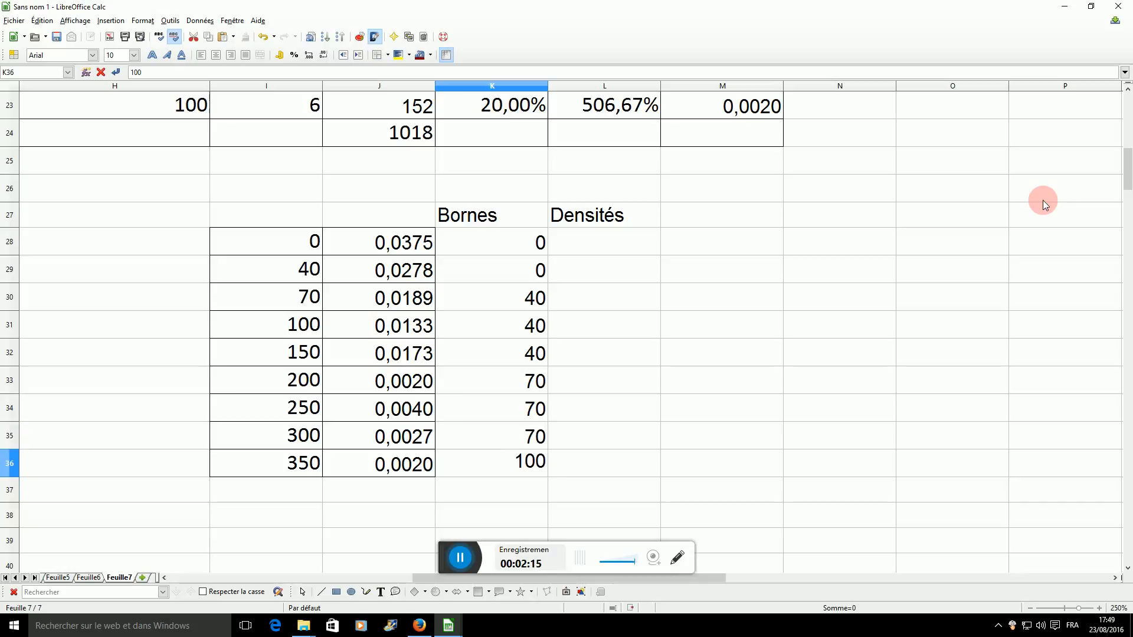
{"action": "key", "text": "Return"}
{"action": "type", "text": "100"}
{"action": "key", "text": "Return"}
{"action": "type", "text": "1"}
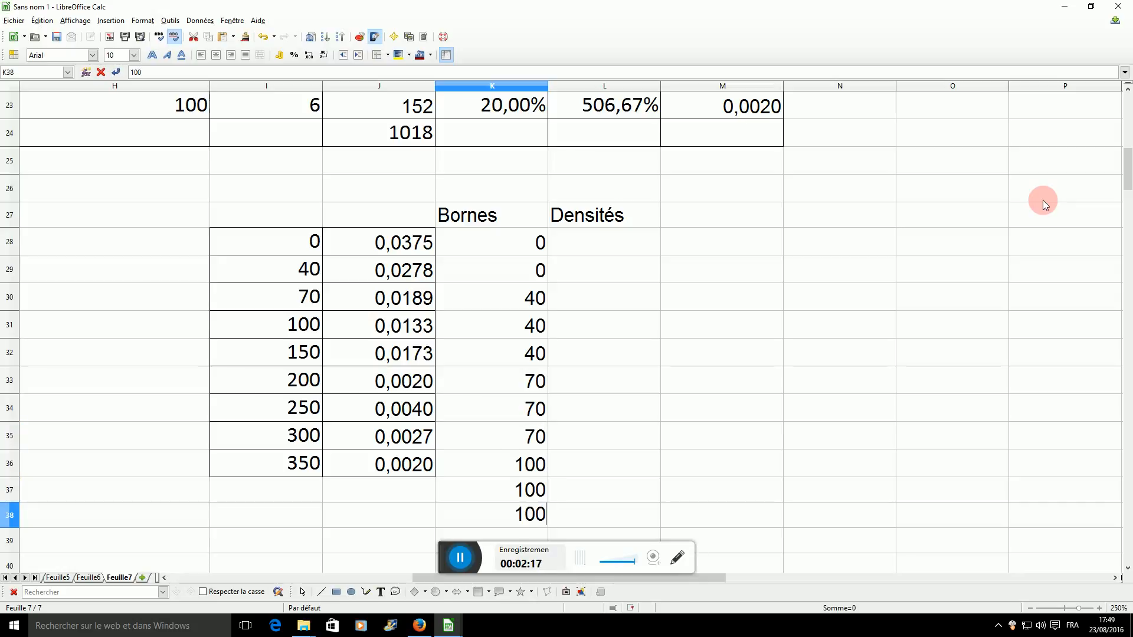
{"action": "key", "text": "Return"}
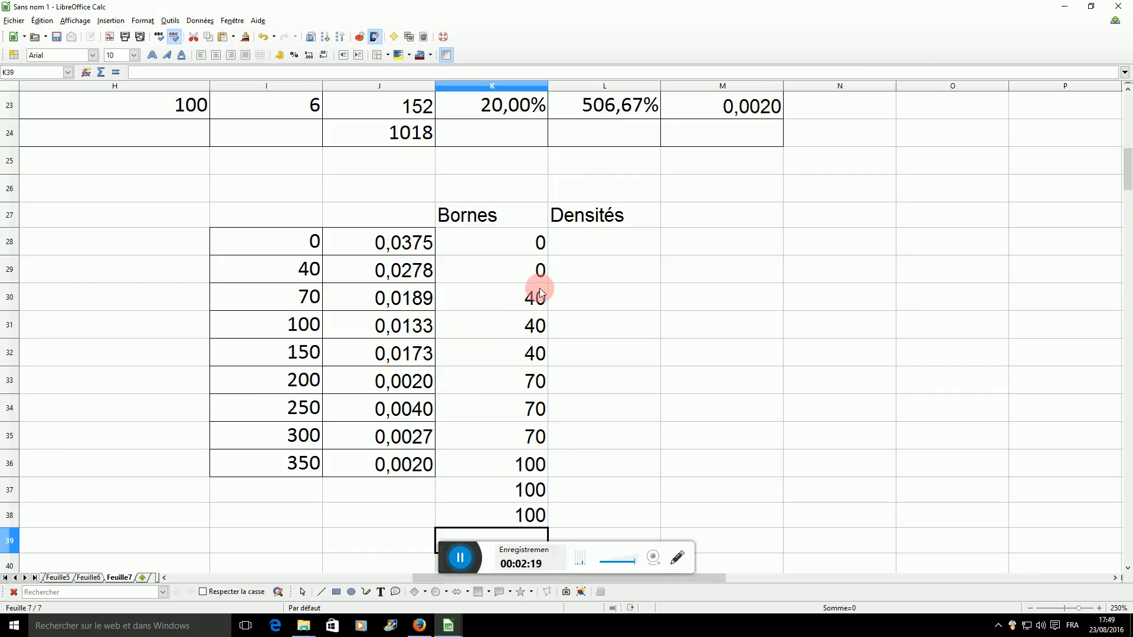
Under "Densités", enter 0 in L28 and the formula =J28 in both L29 and L30.
{"action": "left_click", "coordinate": [568, 243]}
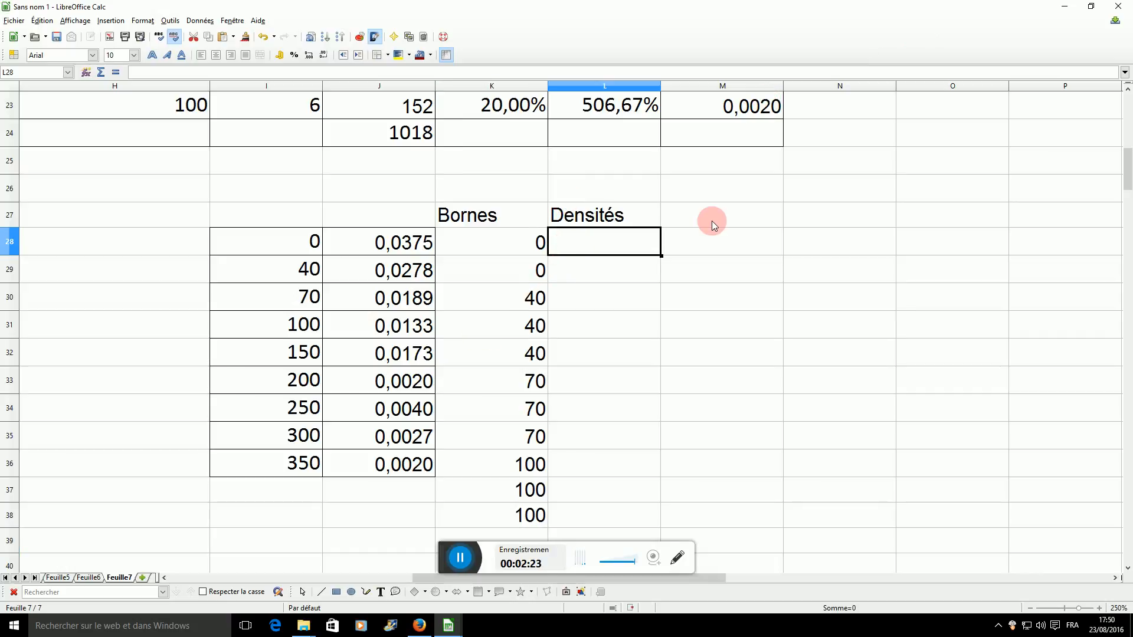
{"action": "type", "text": "0"}
{"action": "key", "text": "Return"}
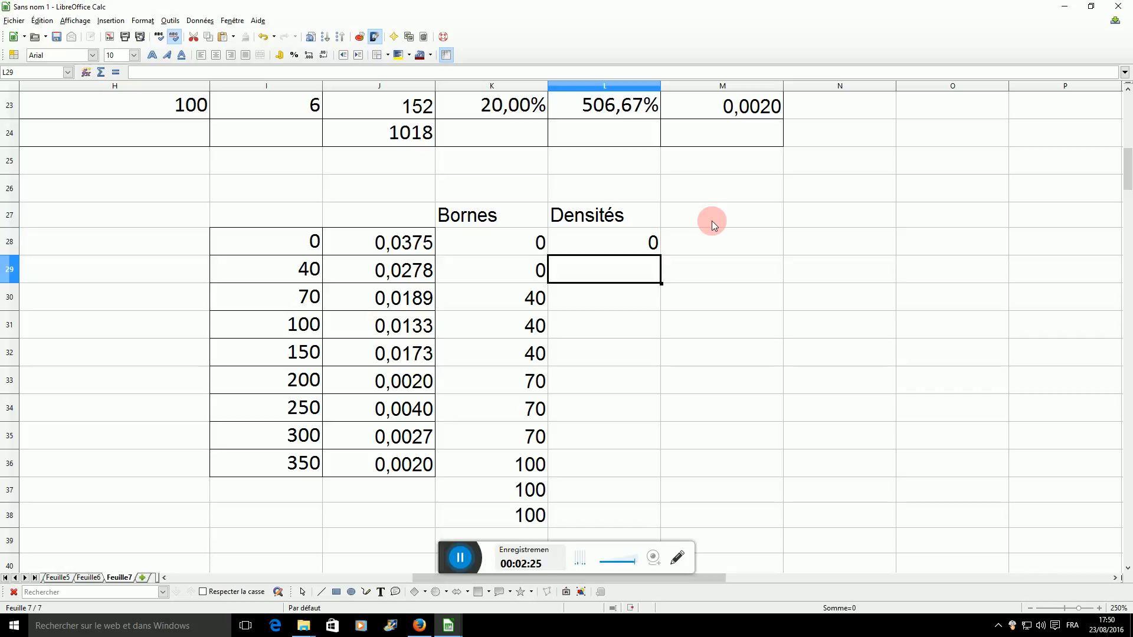
{"action": "type", "text": "="}
{"action": "left_click", "coordinate": [398, 245]}
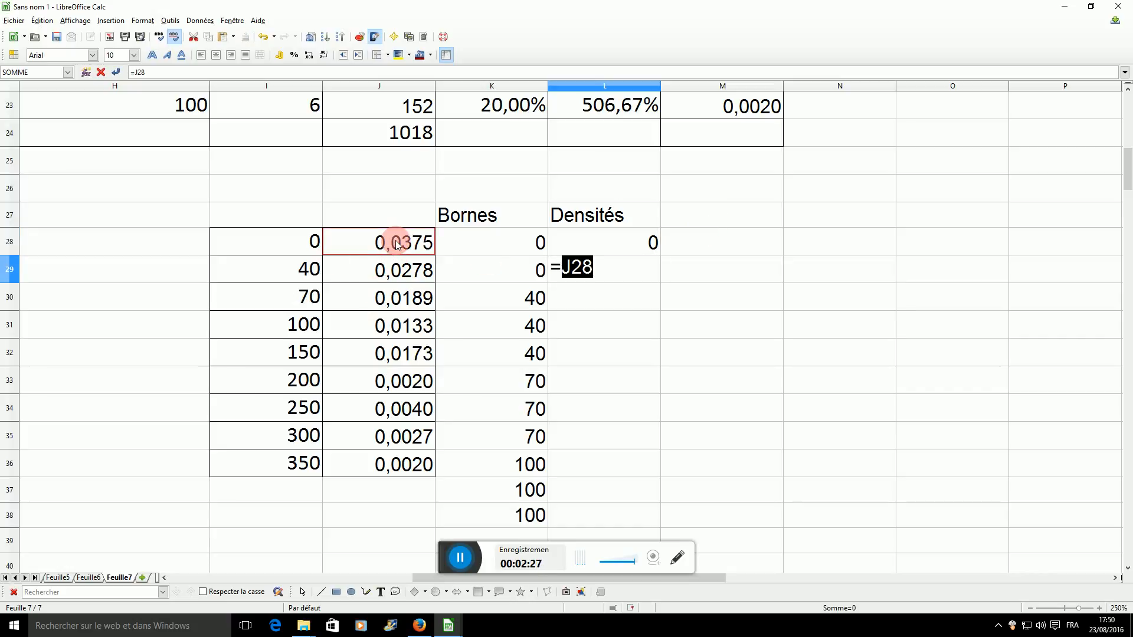
{"action": "key", "text": "Return"}
{"action": "type", "text": "="}
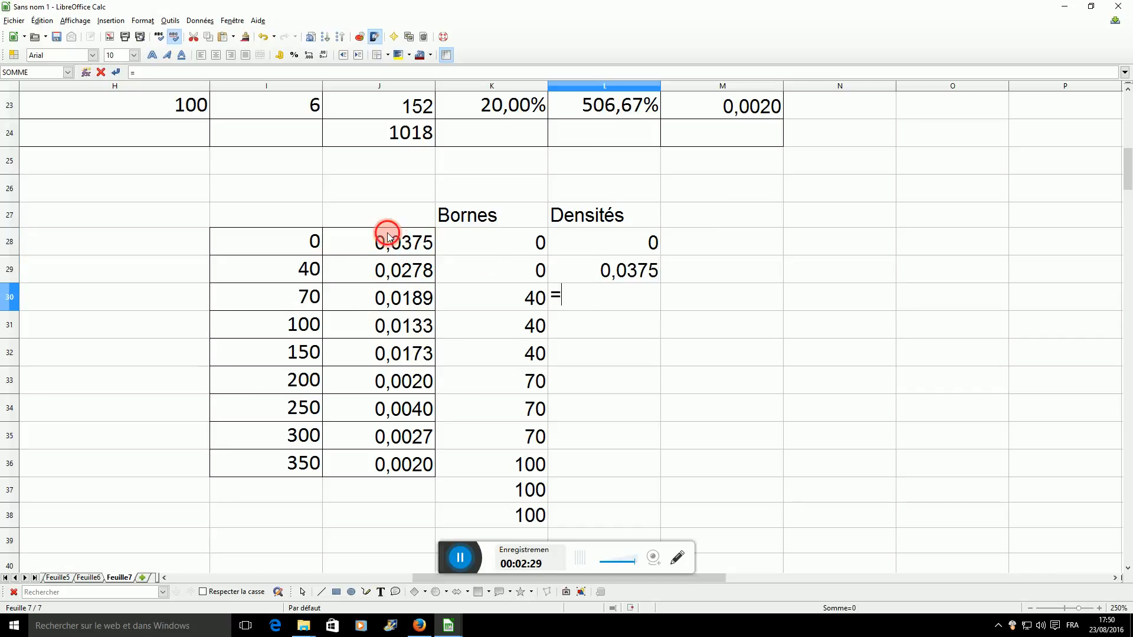
{"action": "left_click", "coordinate": [391, 239]}
{"action": "key", "text": "Return"}
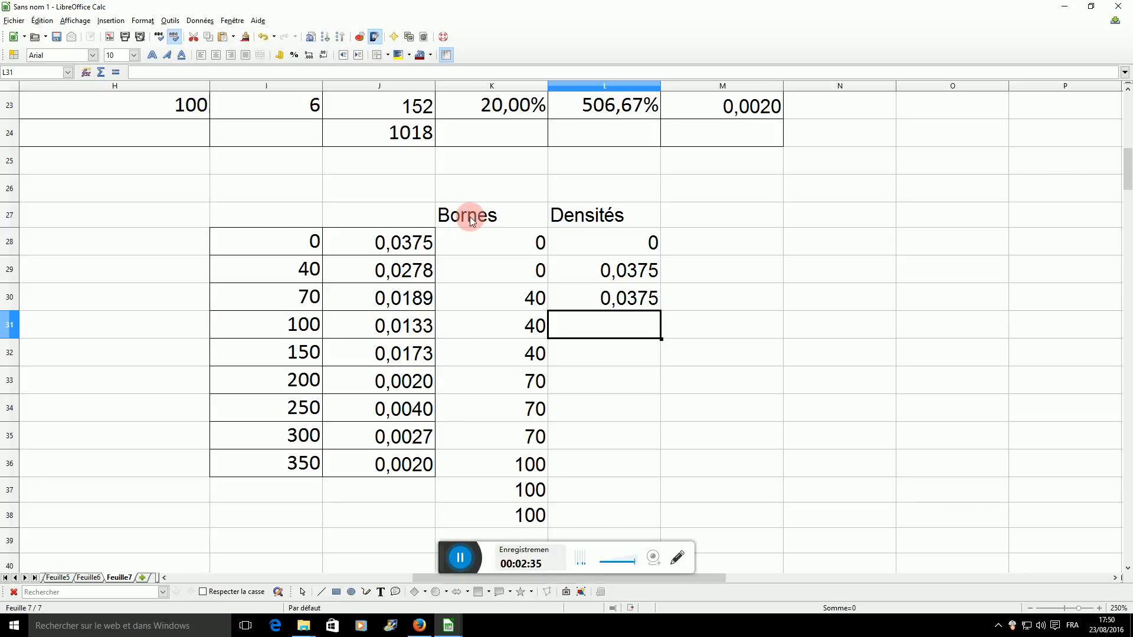
Insert an XY (scatter) chart with lines only from the range K27:L45, headings included.
{"action": "left_click_drag", "start_coordinate": [472, 220], "coordinate": [647, 586]}
{"action": "scroll", "coordinate": [702, 423], "scroll_direction": "up", "scroll_amount": 2}
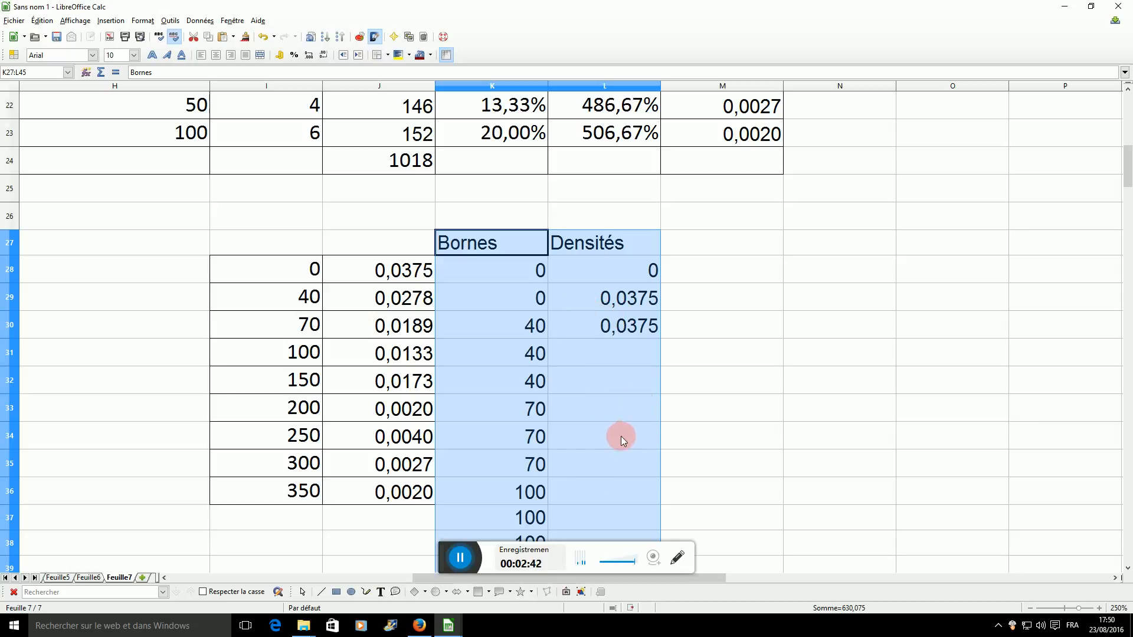
{"action": "left_click", "coordinate": [360, 42]}
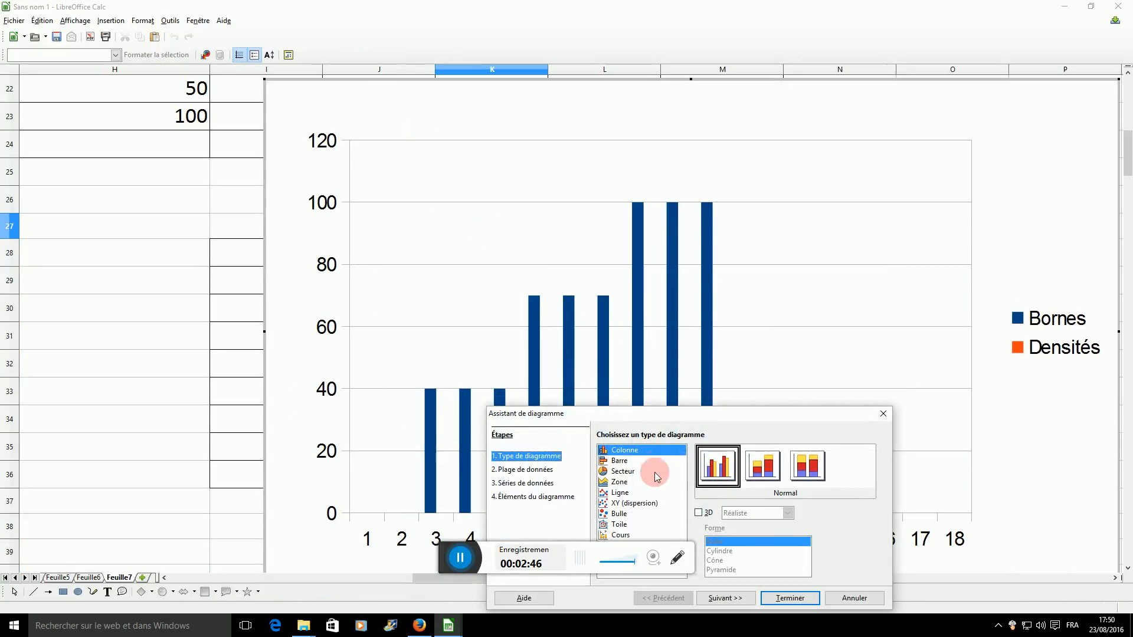
{"action": "left_click", "coordinate": [642, 503]}
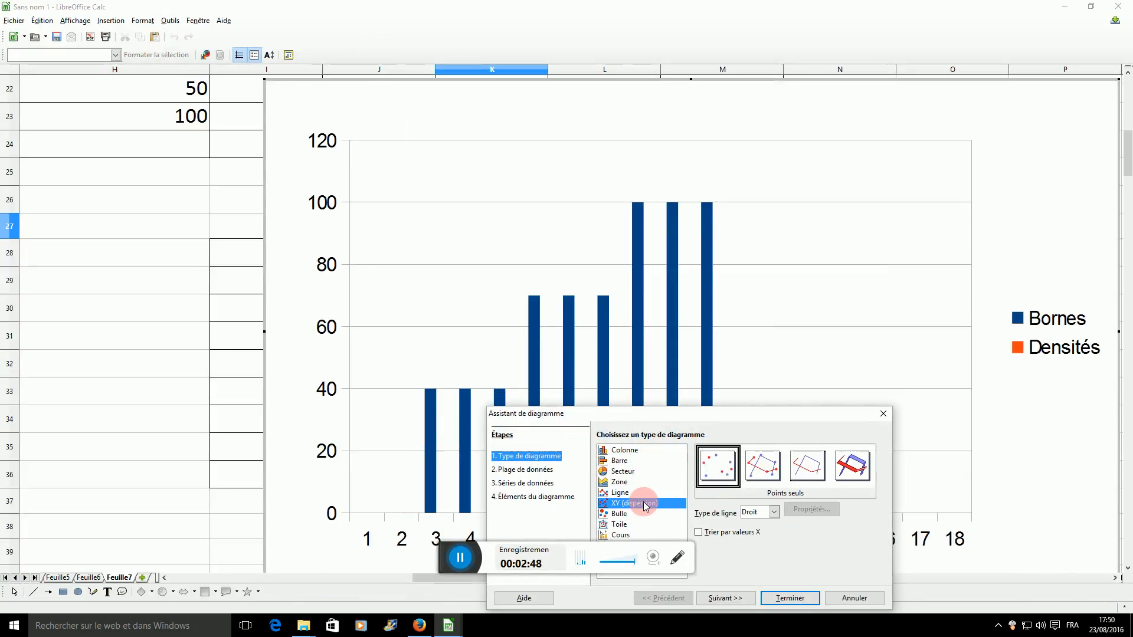
{"action": "left_click", "coordinate": [810, 472]}
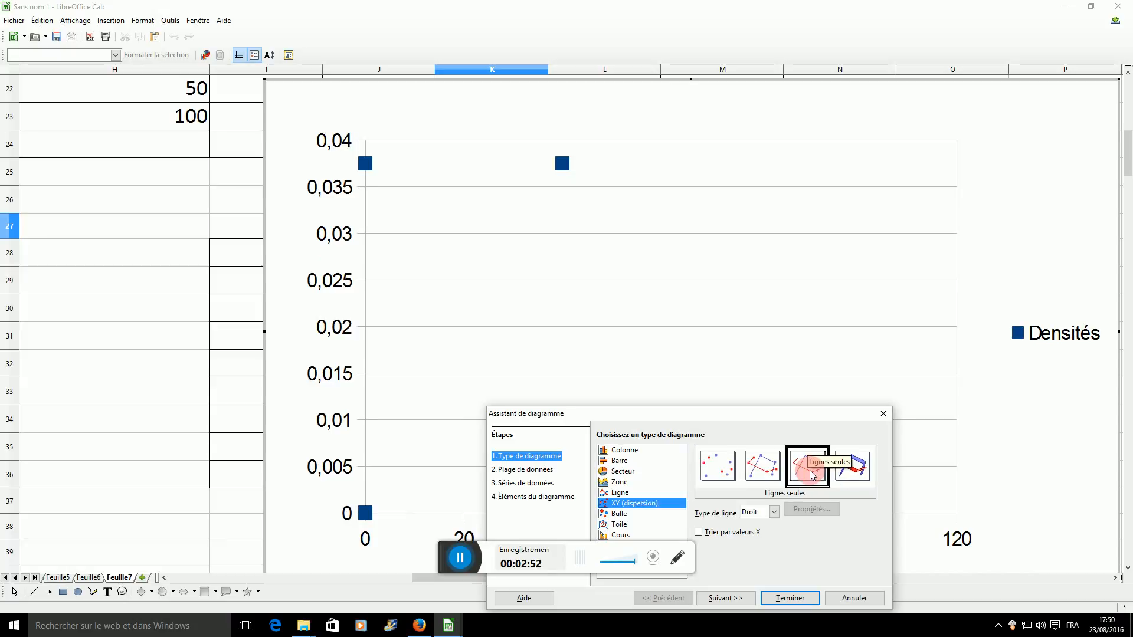
{"action": "left_click", "coordinate": [790, 598]}
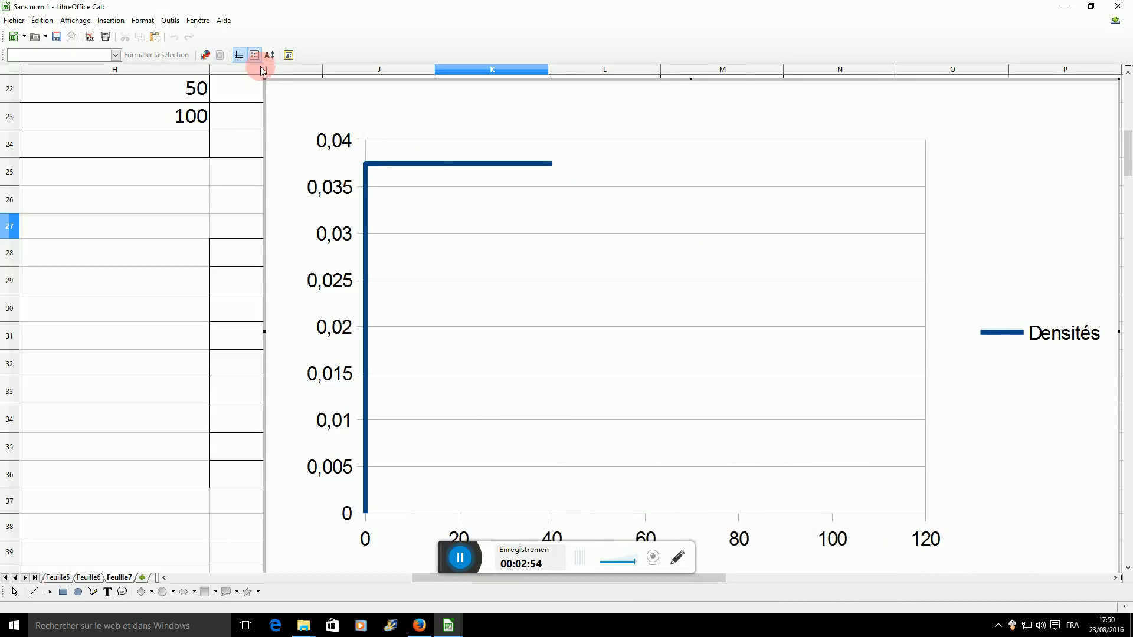
Shrink the chart so it clears the "Bornes" and "Densités" columns, and delete its legend.
{"action": "left_click_drag", "start_coordinate": [267, 81], "coordinate": [578, 347]}
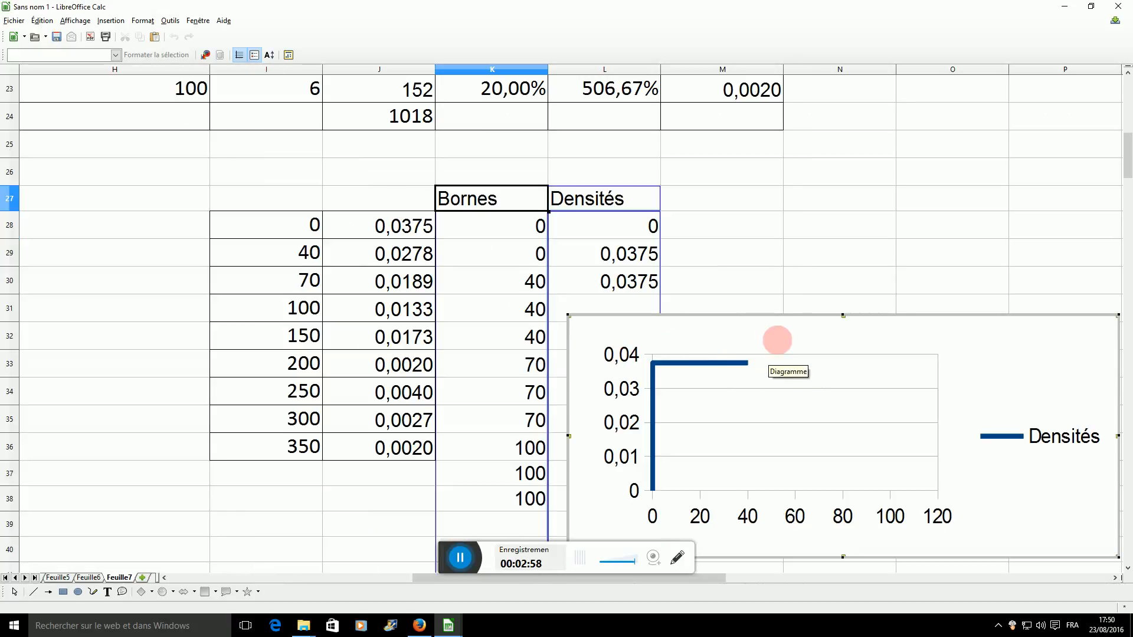
{"action": "left_click", "coordinate": [716, 320]}
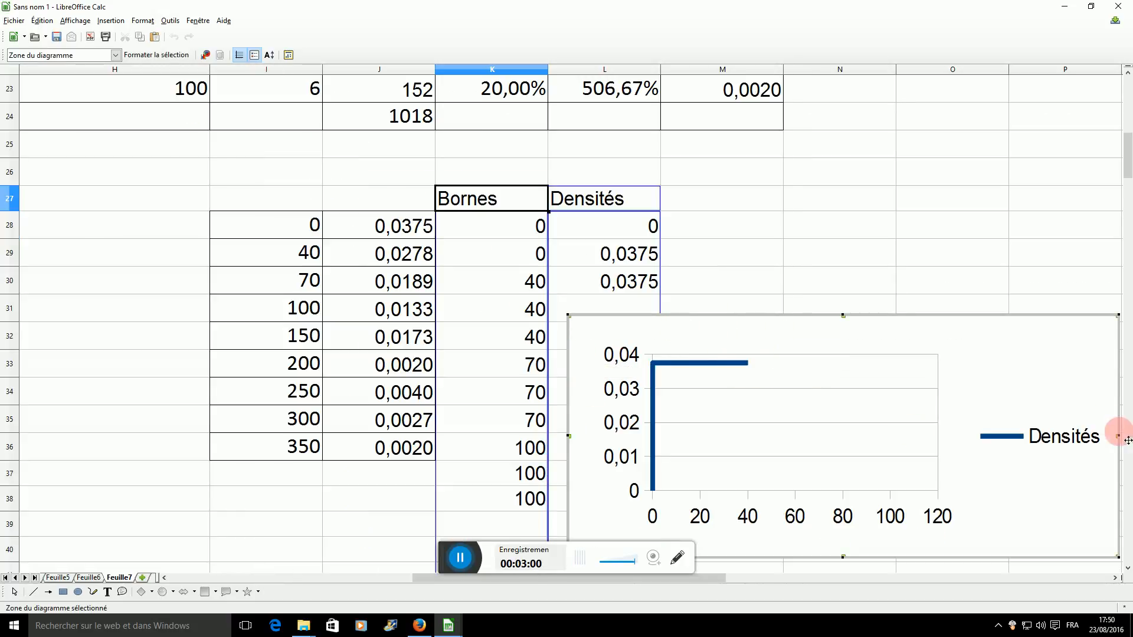
{"action": "left_click", "coordinate": [1075, 455]}
{"action": "key", "text": "Delete"}
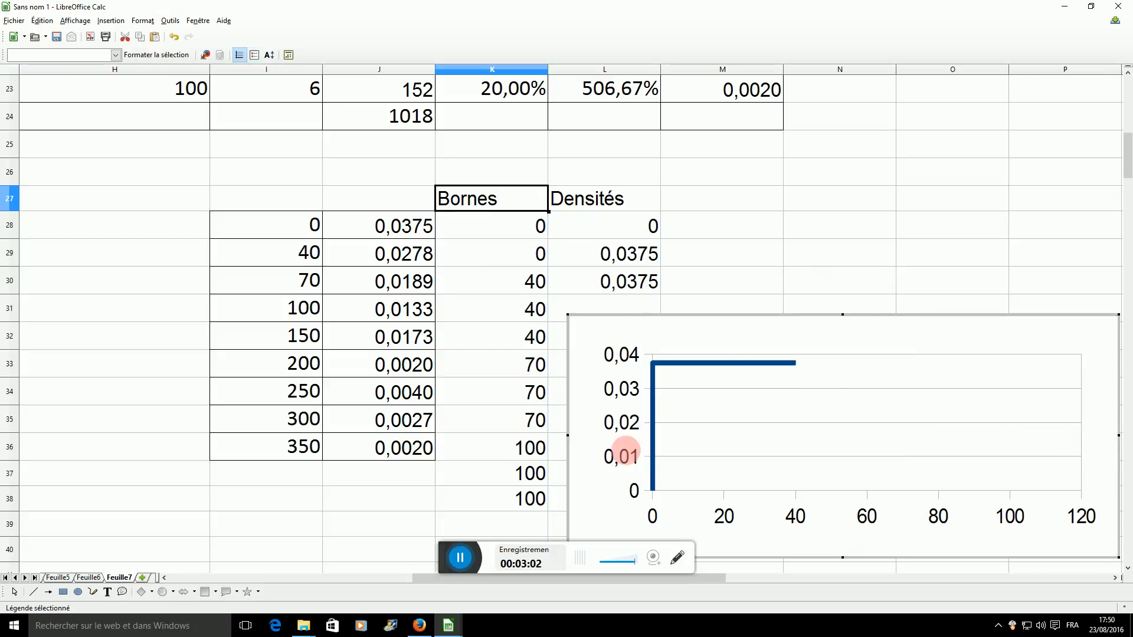
{"action": "left_click_drag", "start_coordinate": [567, 438], "coordinate": [751, 429]}
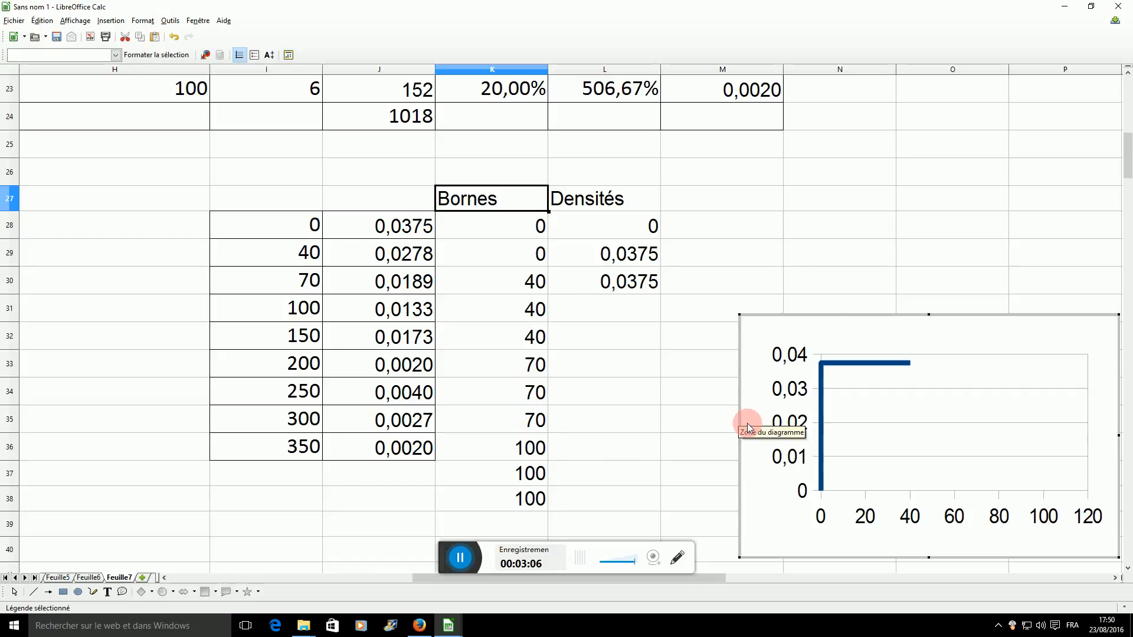
Enter 0 in L31 to close the first histogram bar at bound 40.
{"action": "left_click", "coordinate": [609, 311]}
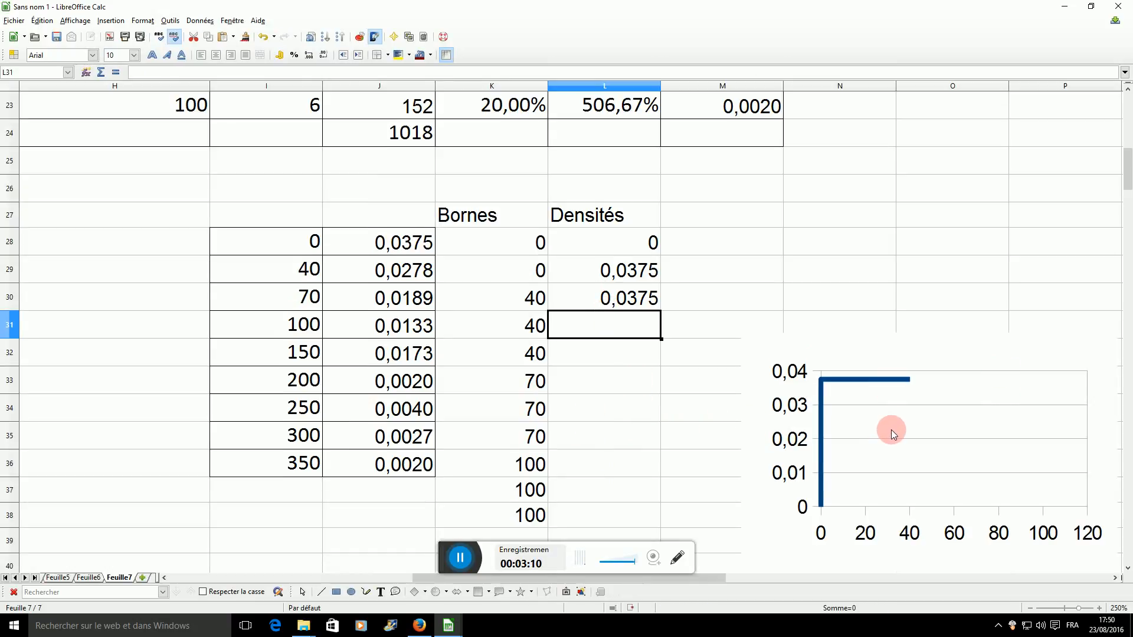
{"action": "type", "text": "0"}
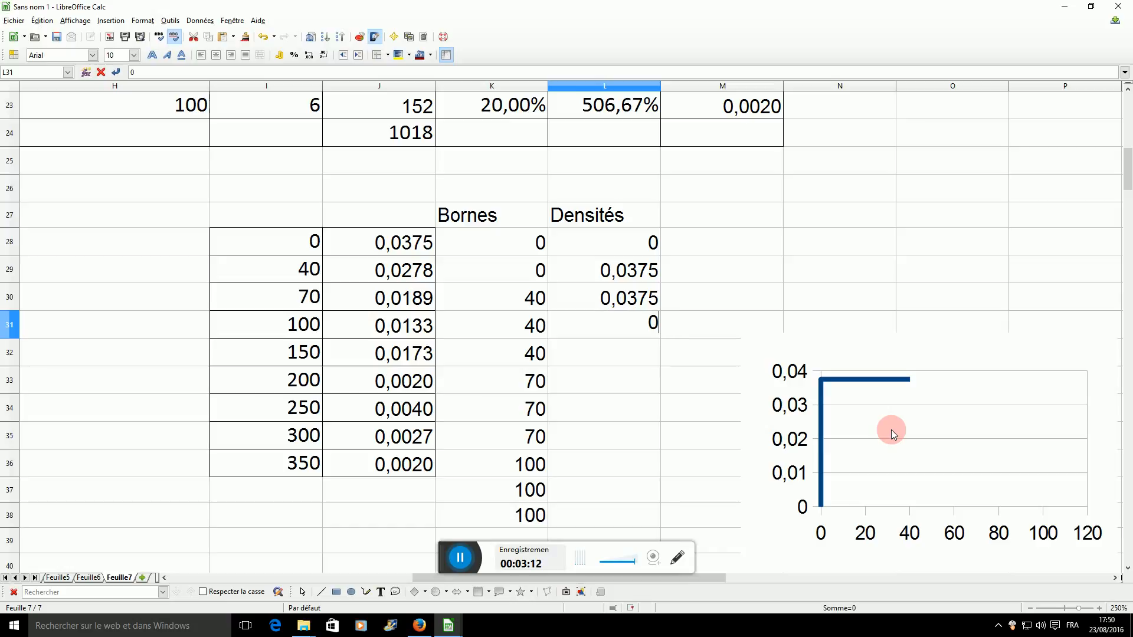
{"action": "key", "text": "Return"}
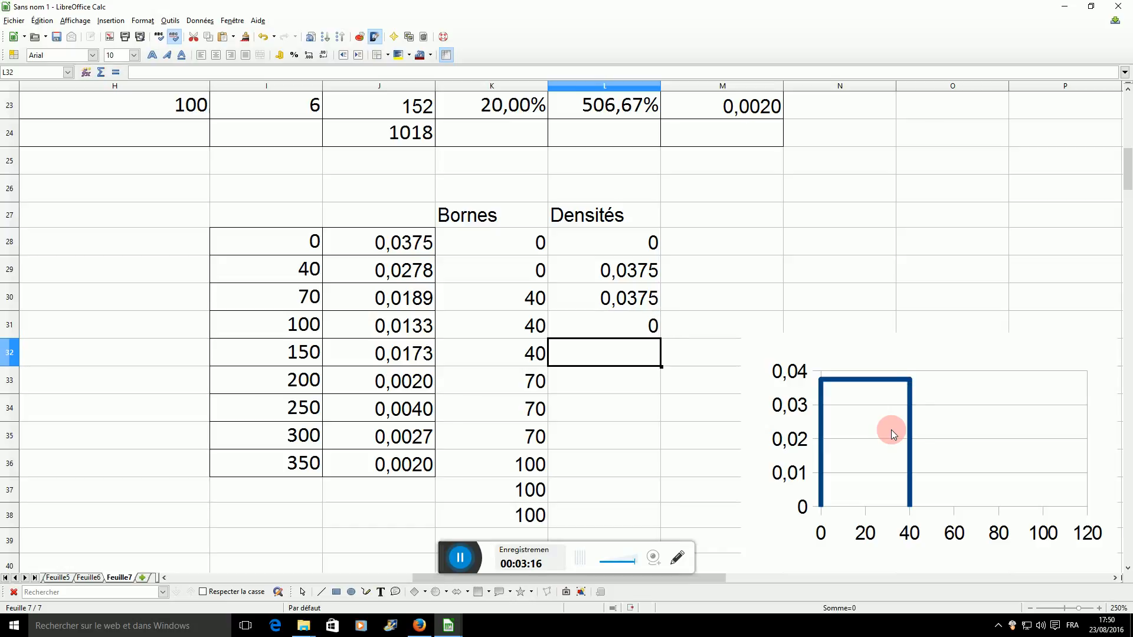
Enter =J29 in L32, =L32 in L33 and 0 in L34 for the 40–70 class bar.
{"action": "type", "text": "="}
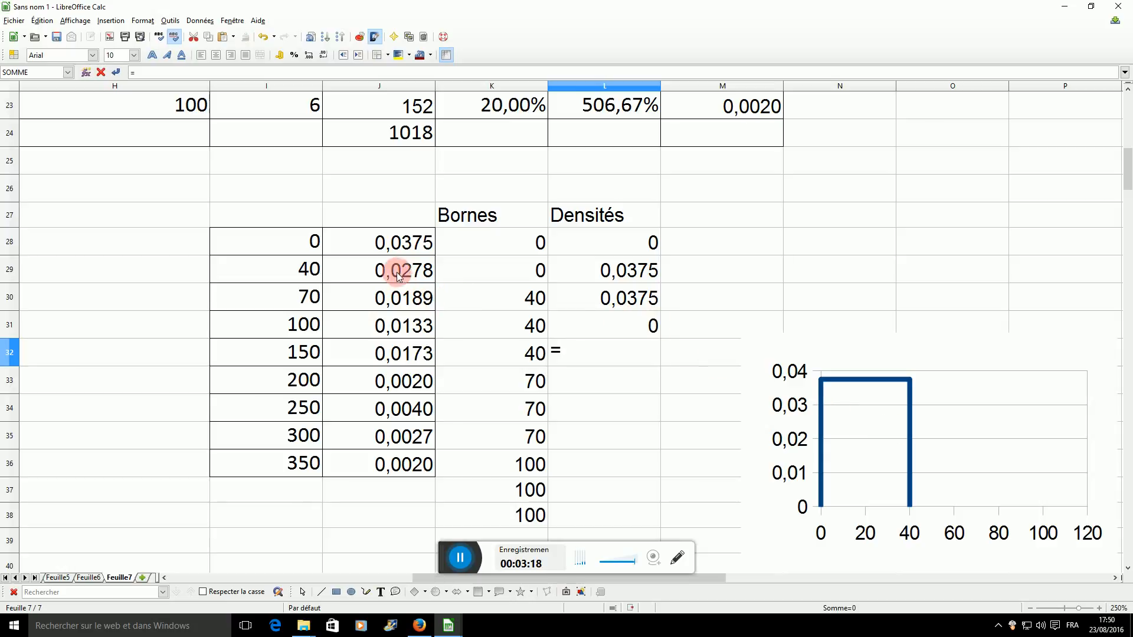
{"action": "left_click", "coordinate": [396, 273]}
{"action": "key", "text": "Return"}
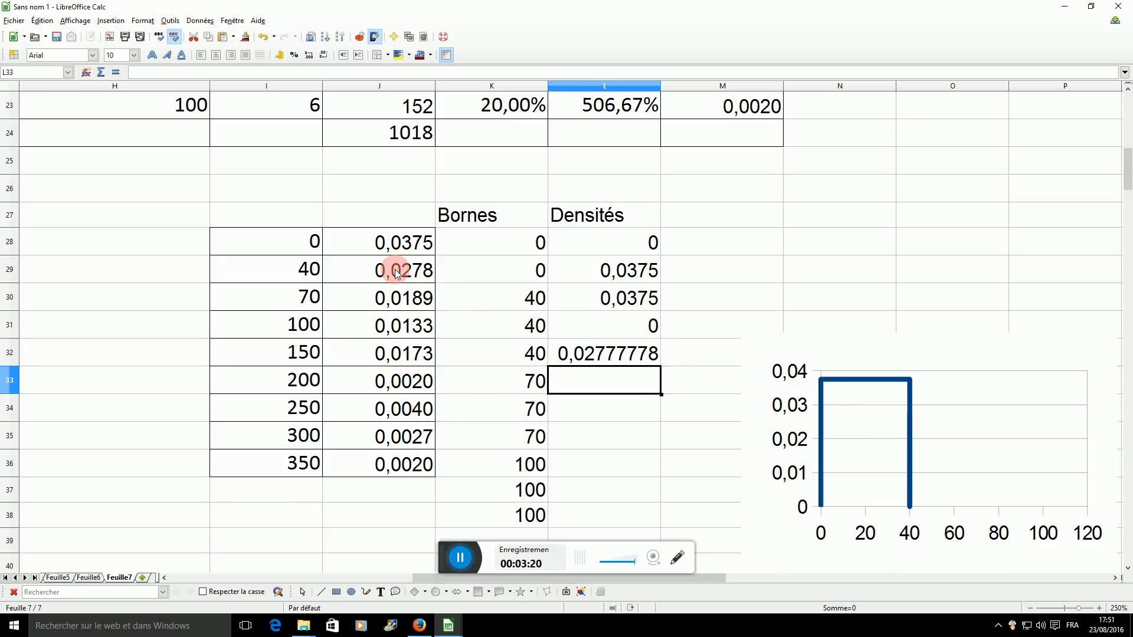
{"action": "type", "text": "="}
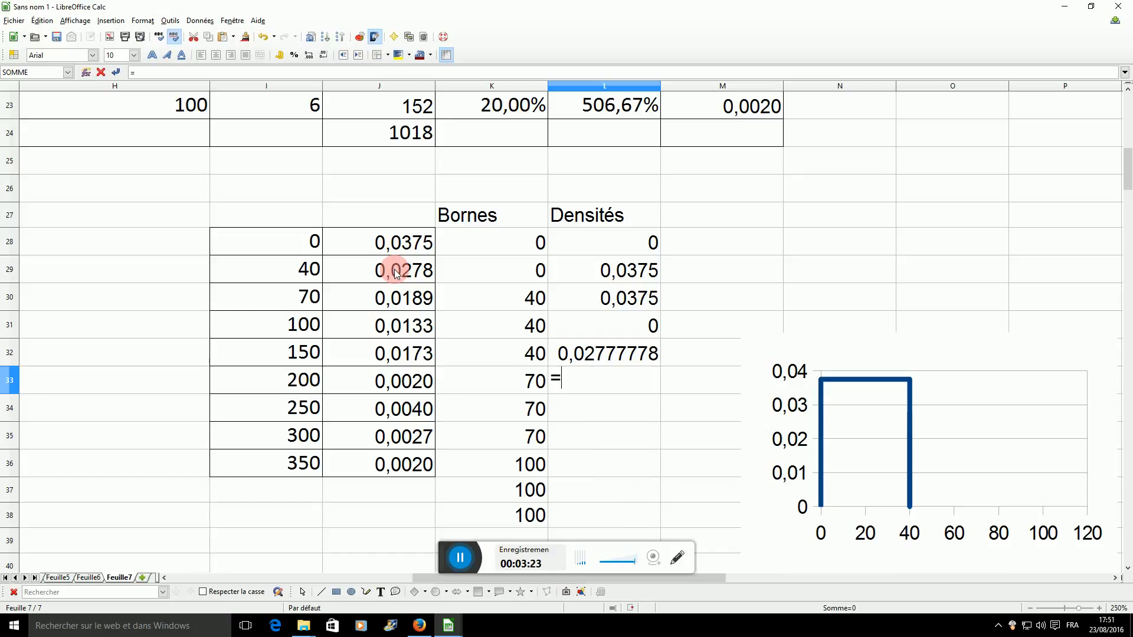
{"action": "key", "text": "Up"}
{"action": "key", "text": "Return"}
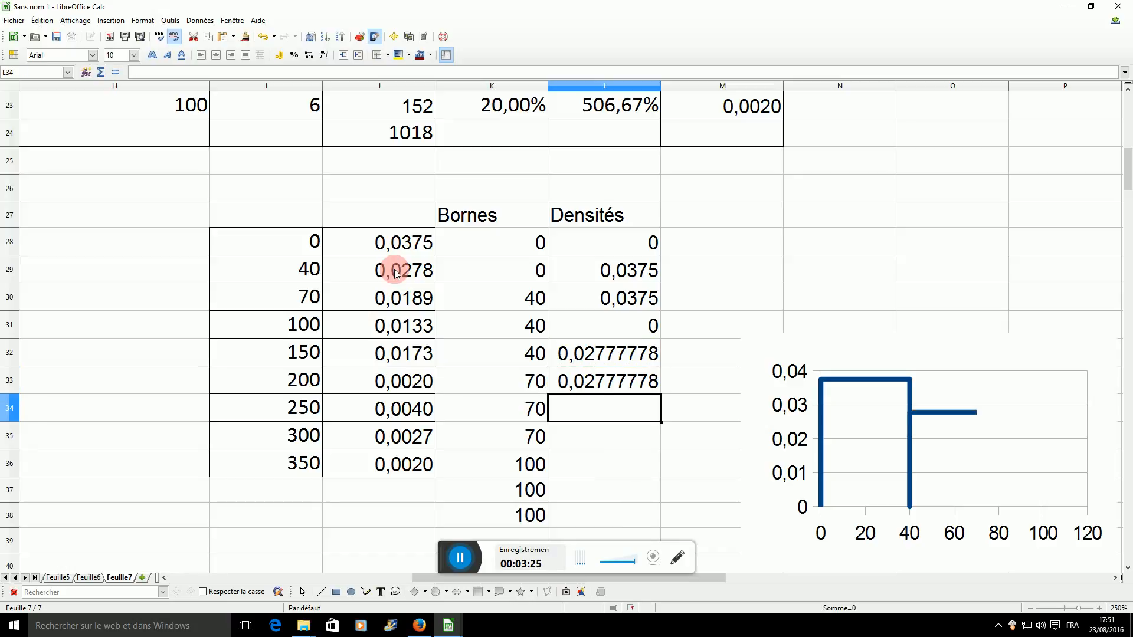
{"action": "type", "text": "0"}
{"action": "key", "text": "Return"}
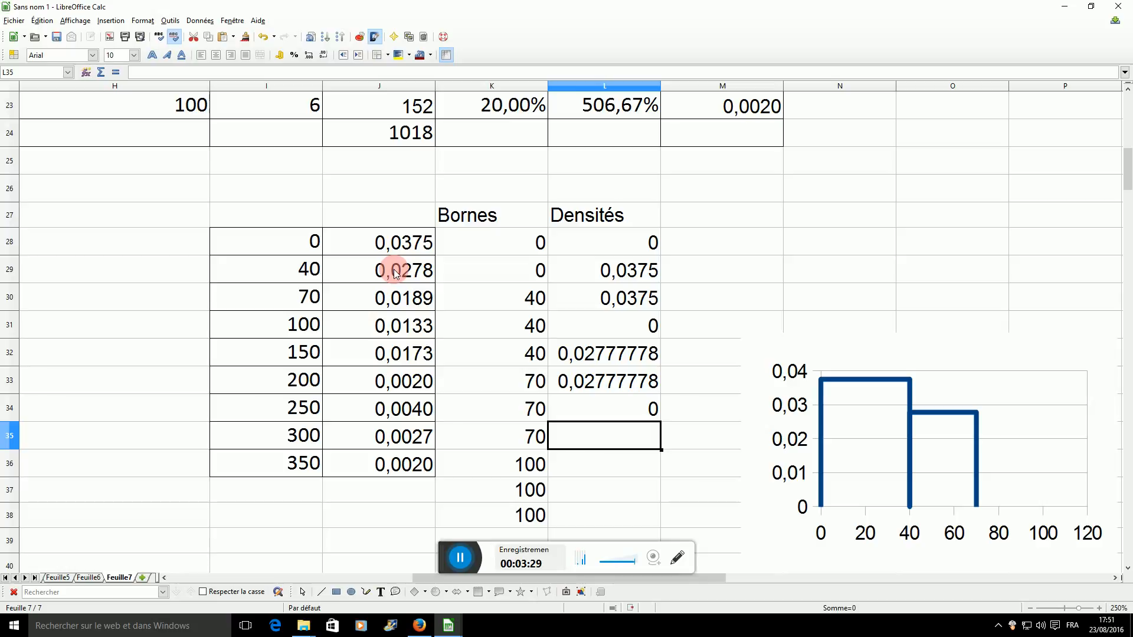
Enter =J30 in L35 and L36, and 0 in L37, for the 70–100 class bar.
{"action": "type", "text": "="}
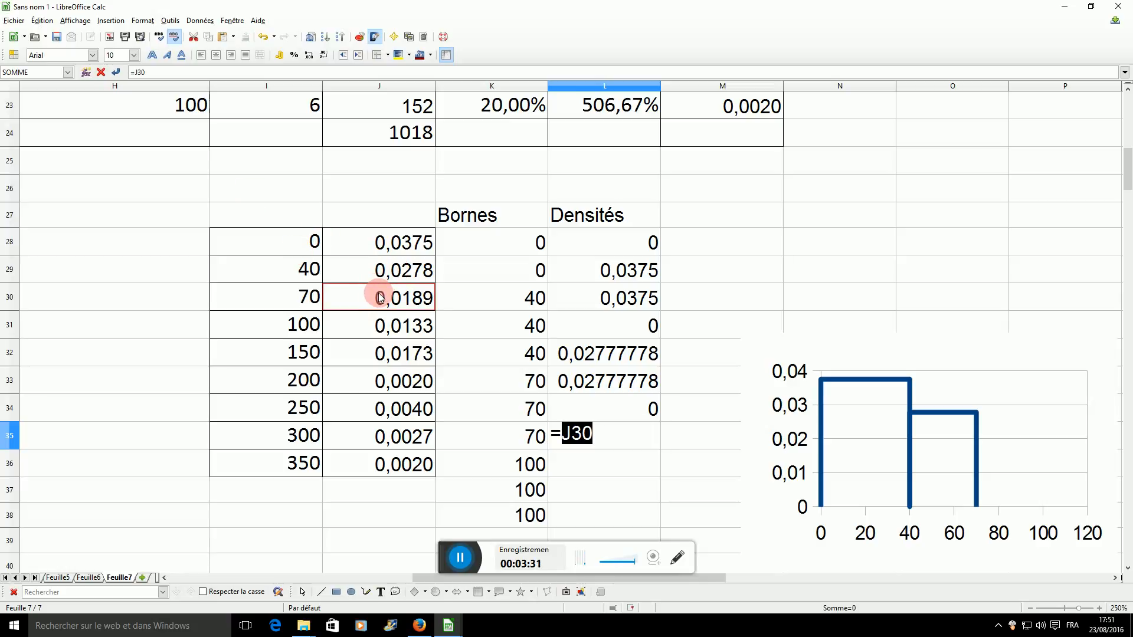
{"action": "key", "text": "Return"}
{"action": "type", "text": "="}
{"action": "left_click", "coordinate": [380, 298]}
{"action": "key", "text": "Return"}
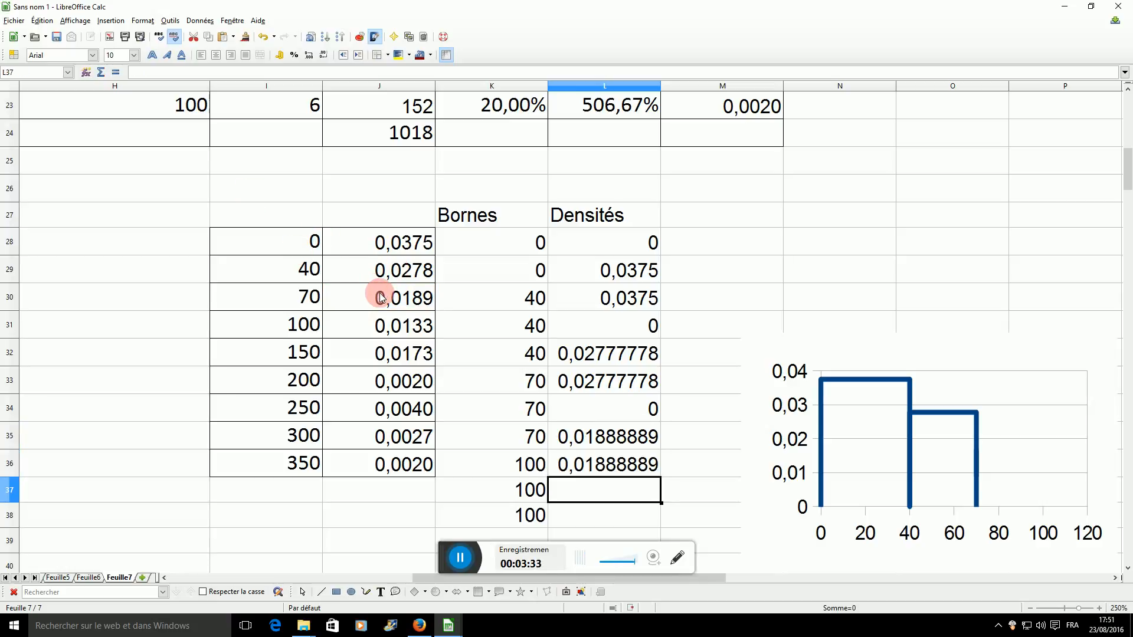
{"action": "type", "text": "0"}
{"action": "key", "text": "Return"}
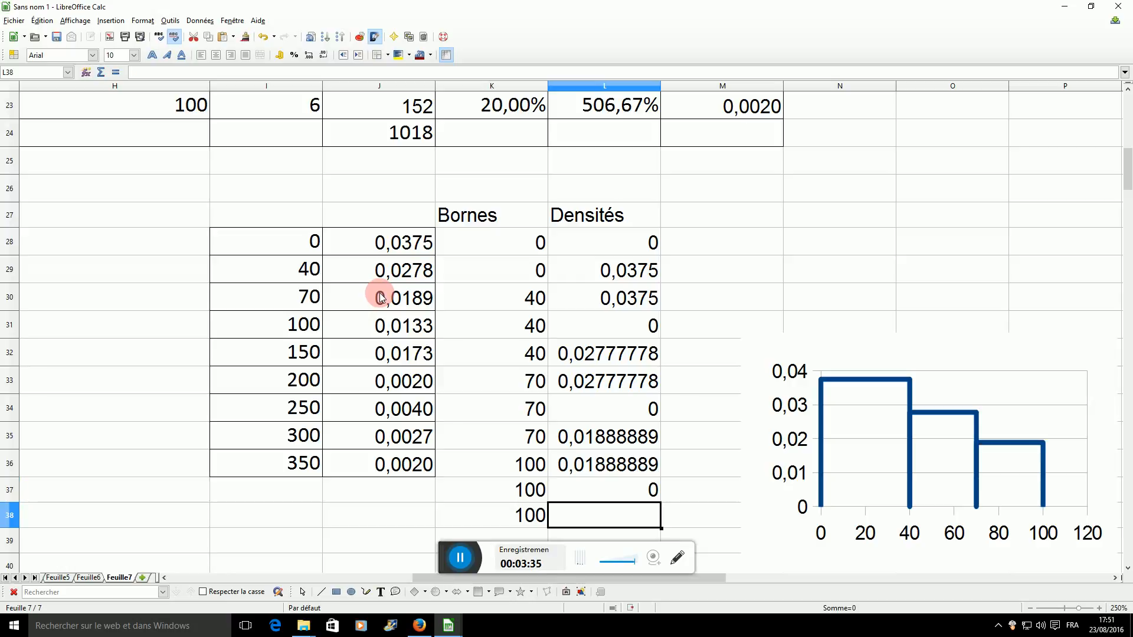
Enter =J31 in L38 and L39, and 0 in L40, as the densities for the 100–150 class bar.
{"action": "type", "text": "="}
{"action": "left_click", "coordinate": [394, 326]}
{"action": "key", "text": "Return"}
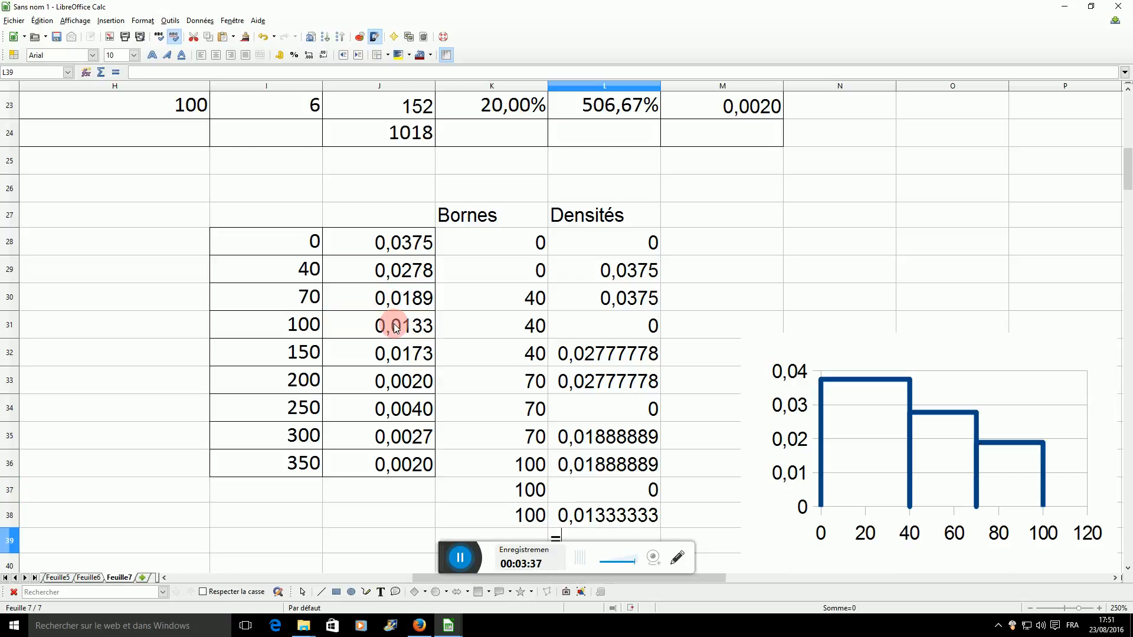
{"action": "type", "text": "="}
{"action": "left_click", "coordinate": [395, 326]}
{"action": "key", "text": "Return"}
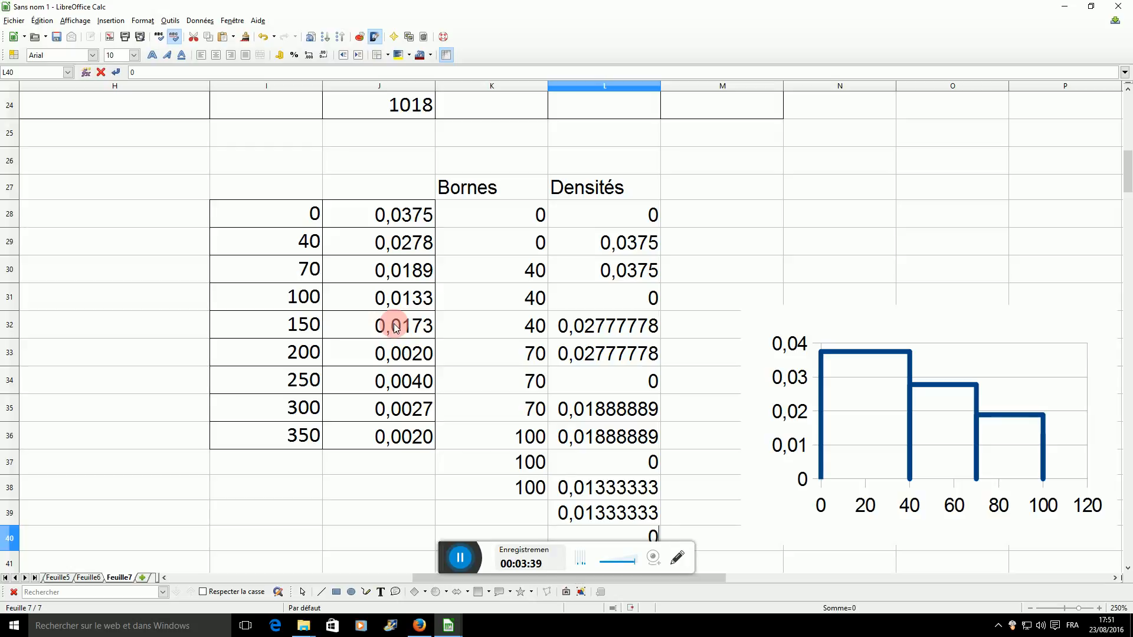
{"action": "type", "text": "0"}
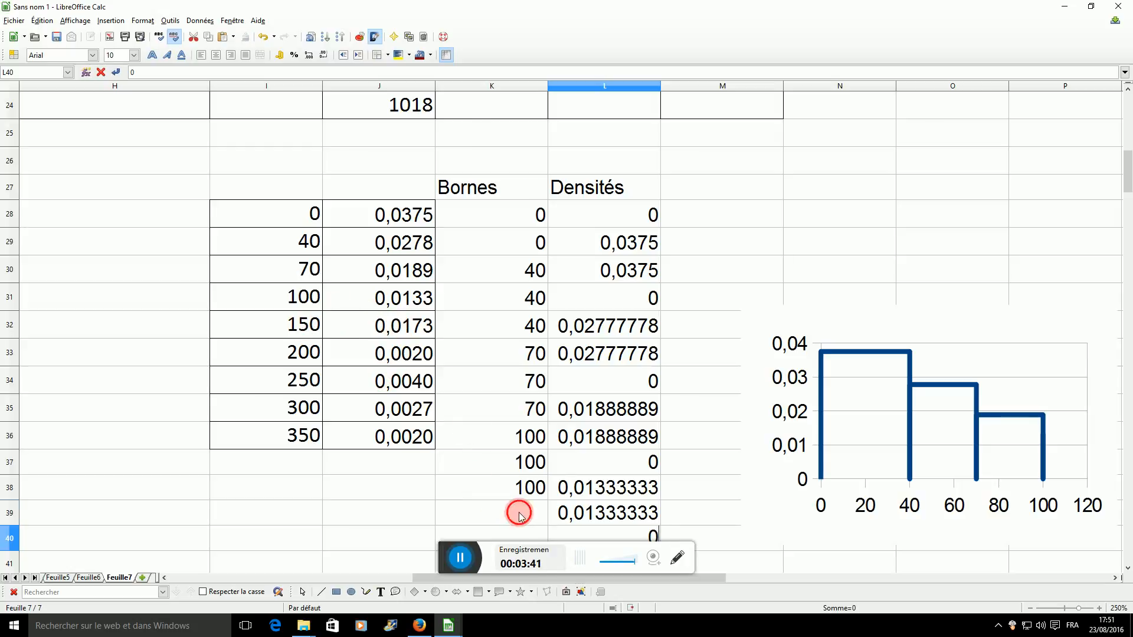
Enter 150 in K39, K40 and K41 as the bounds ending this bar and starting the following one.
{"action": "left_click", "coordinate": [519, 512]}
{"action": "type", "text": "150"}
{"action": "key", "text": "Return"}
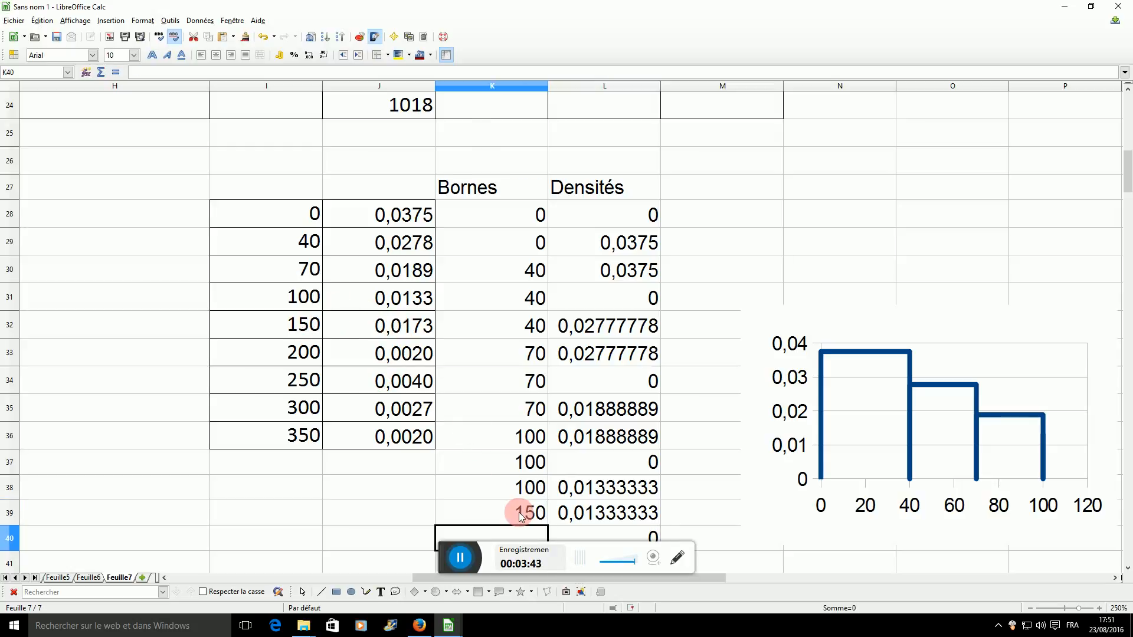
{"action": "type", "text": "150"}
{"action": "key", "text": "Return"}
{"action": "type", "text": "150"}
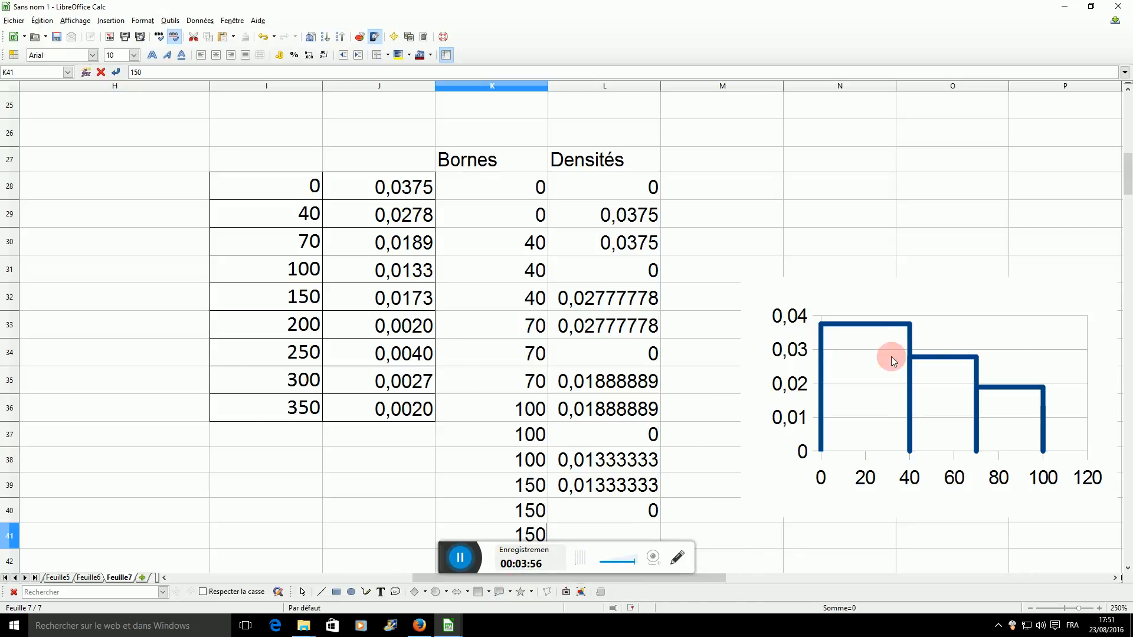
{"action": "key", "text": "Return"}
{"action": "left_click", "coordinate": [961, 266]}
{"action": "right_click", "coordinate": [940, 268]}
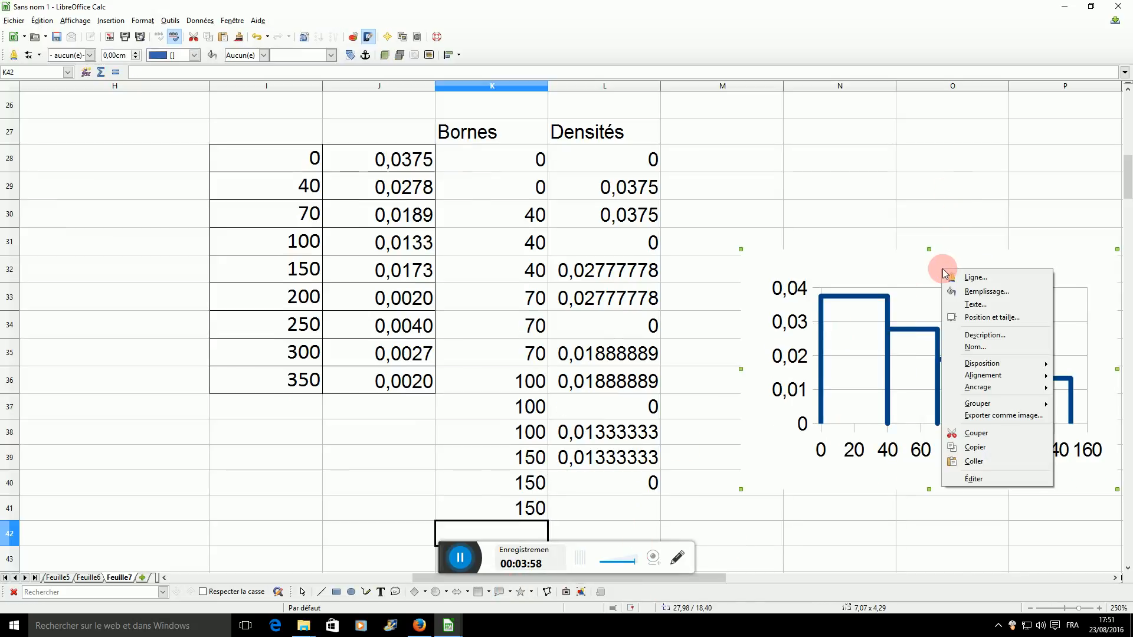
{"action": "left_click", "coordinate": [922, 273]}
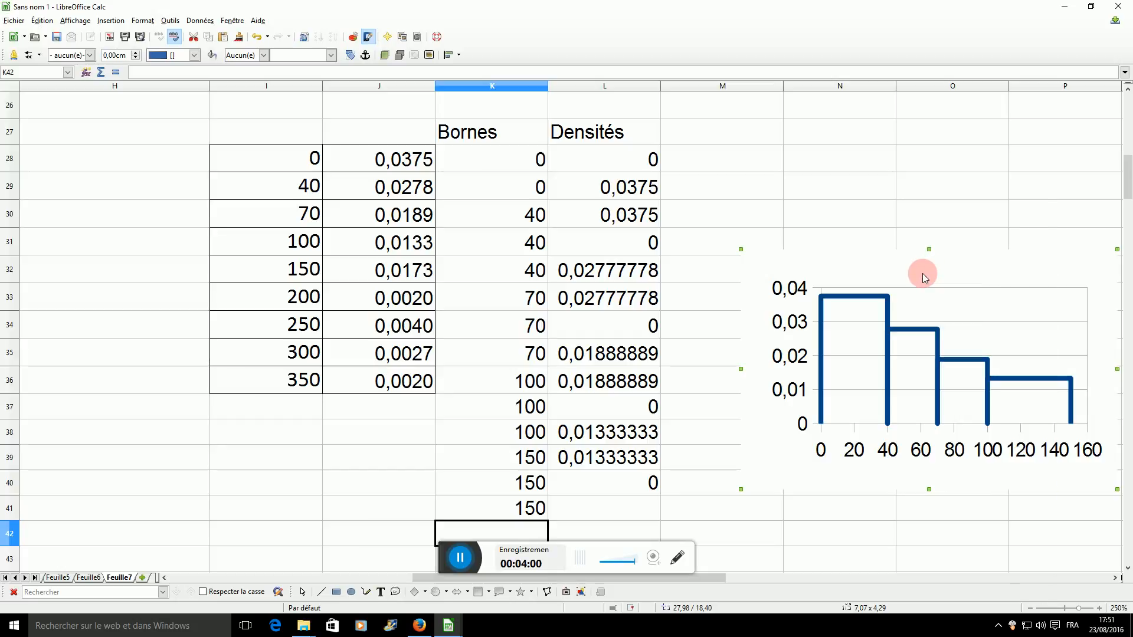
{"action": "double_click", "coordinate": [923, 274]}
{"action": "right_click", "coordinate": [931, 230]}
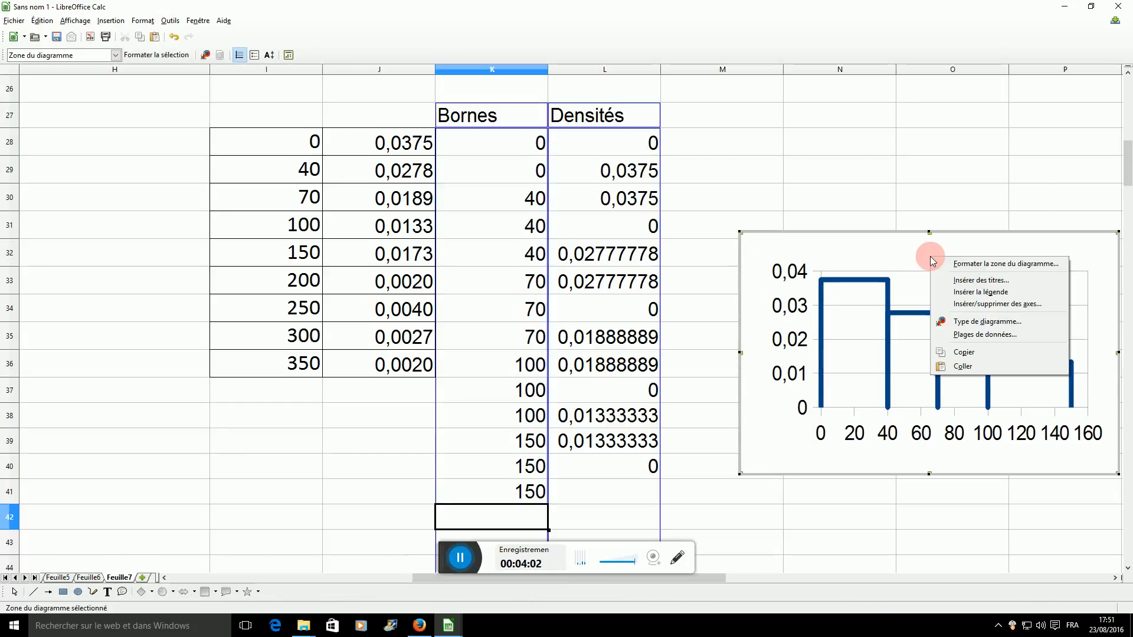
{"action": "left_click", "coordinate": [974, 277]}
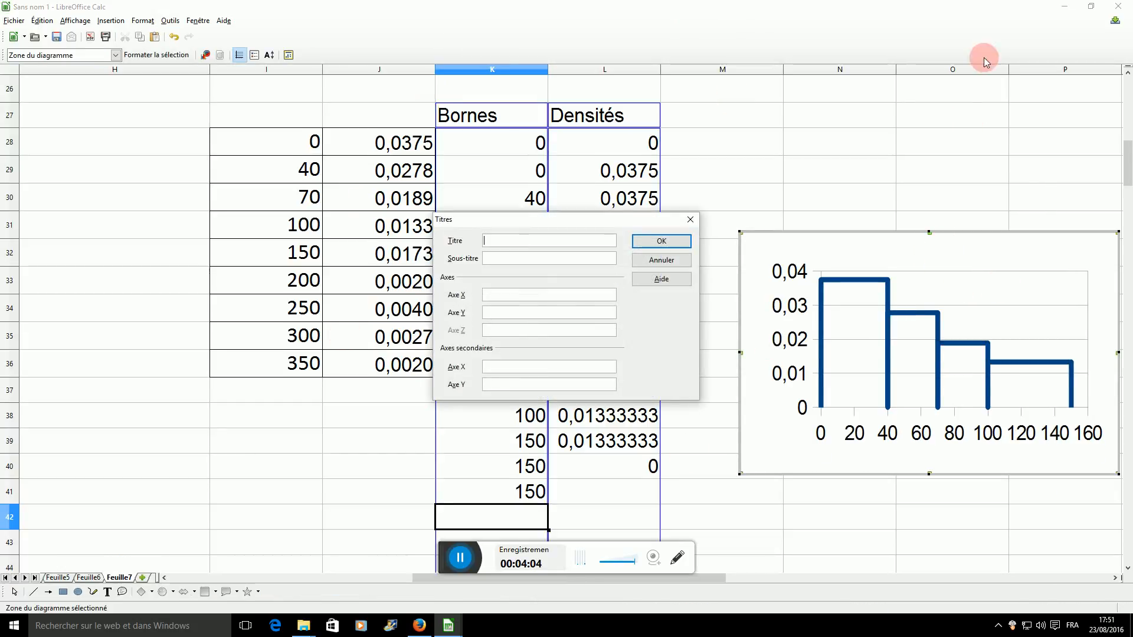
{"action": "left_click", "coordinate": [665, 260]}
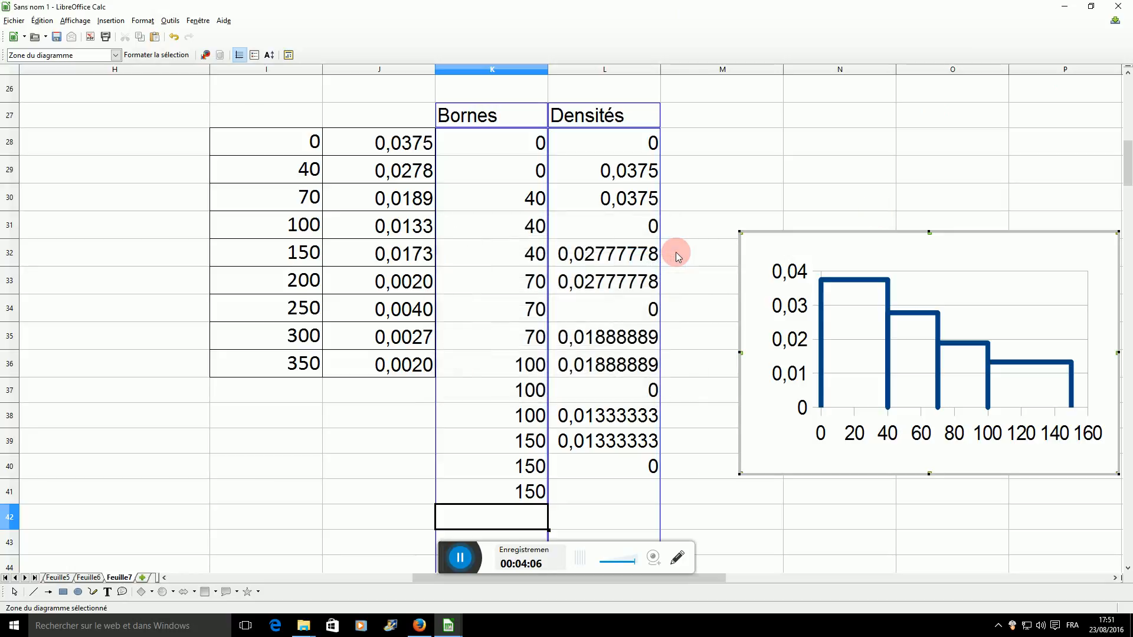